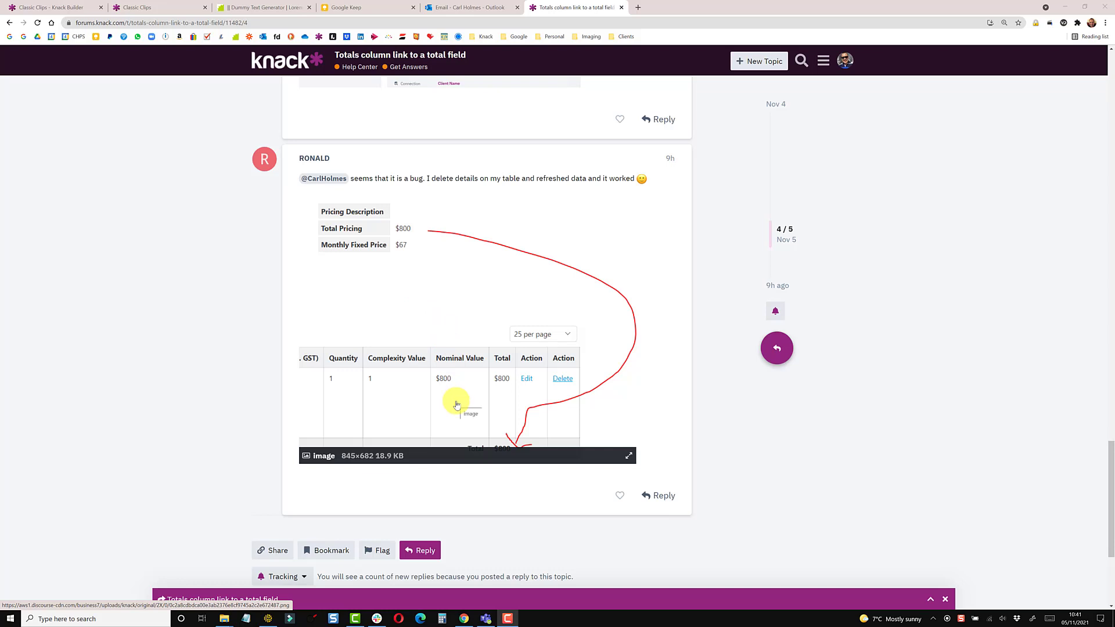
# Step: In the Classic Clips live app, list the pet's active clips, permanently delete the 01/11/2021 12:00 to 14:00 clip, and reload the page
pyautogui.click(170, 12)
pyautogui.click(36, 317)
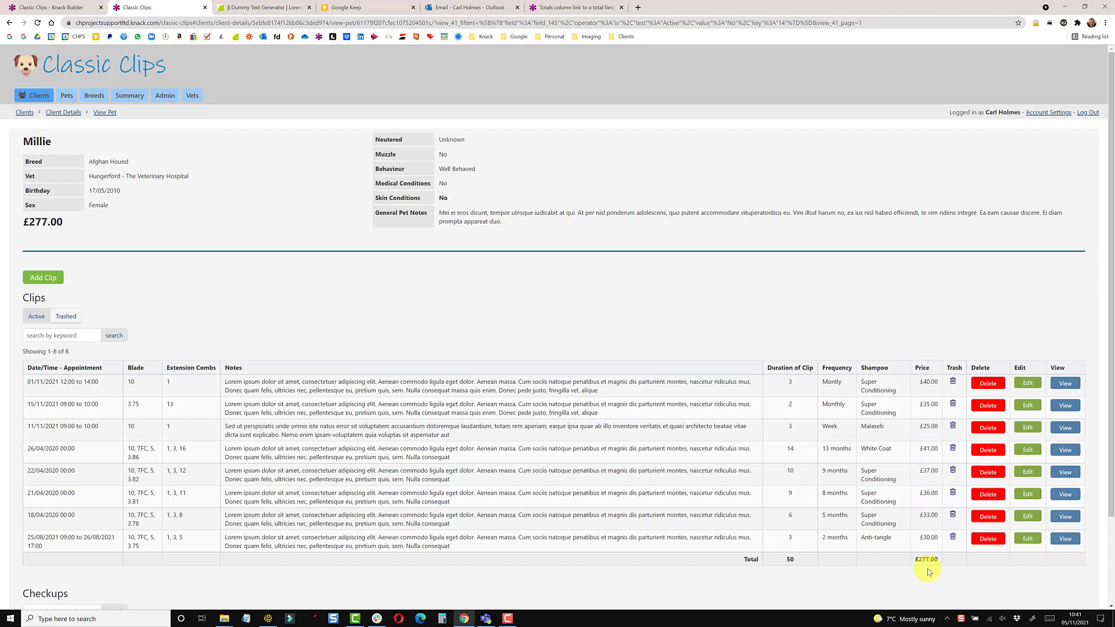
pyautogui.click(988, 384)
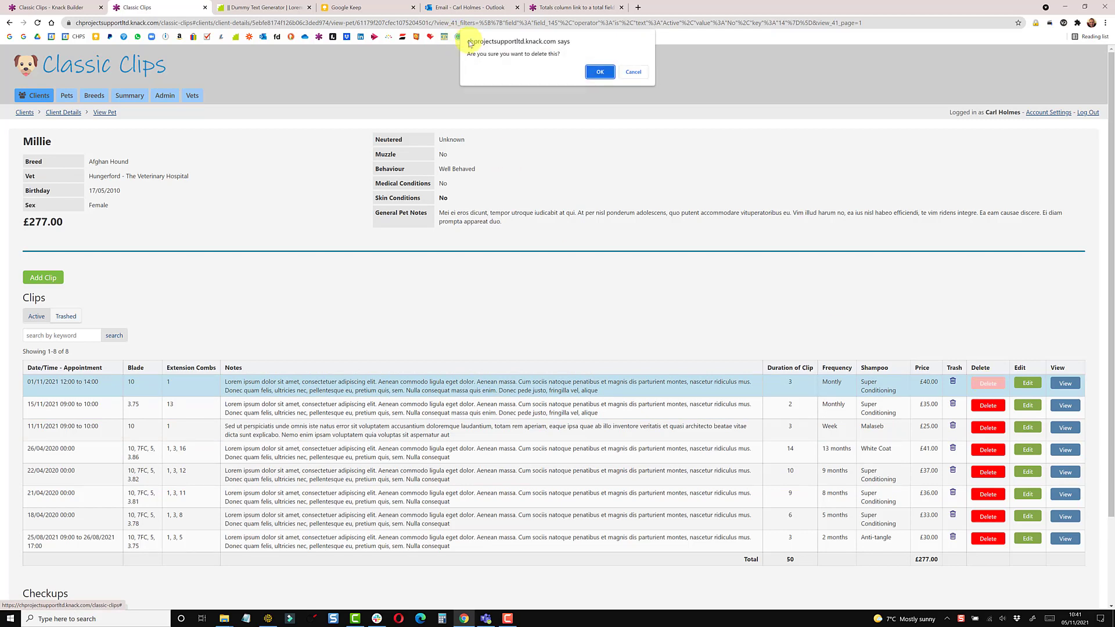
pyautogui.click(600, 71)
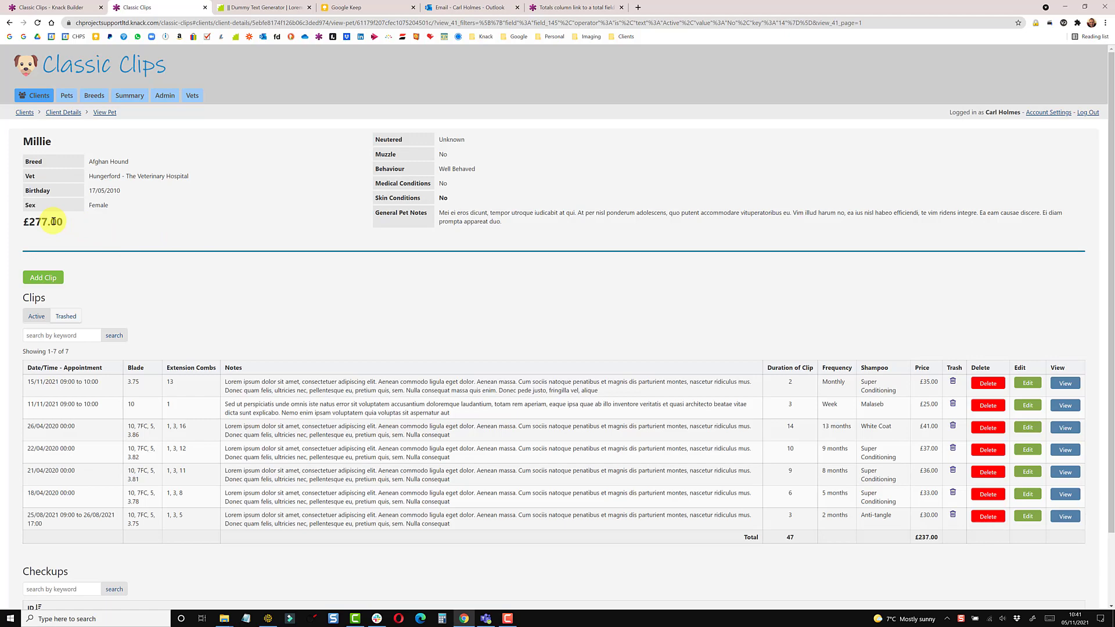
pyautogui.click(37, 23)
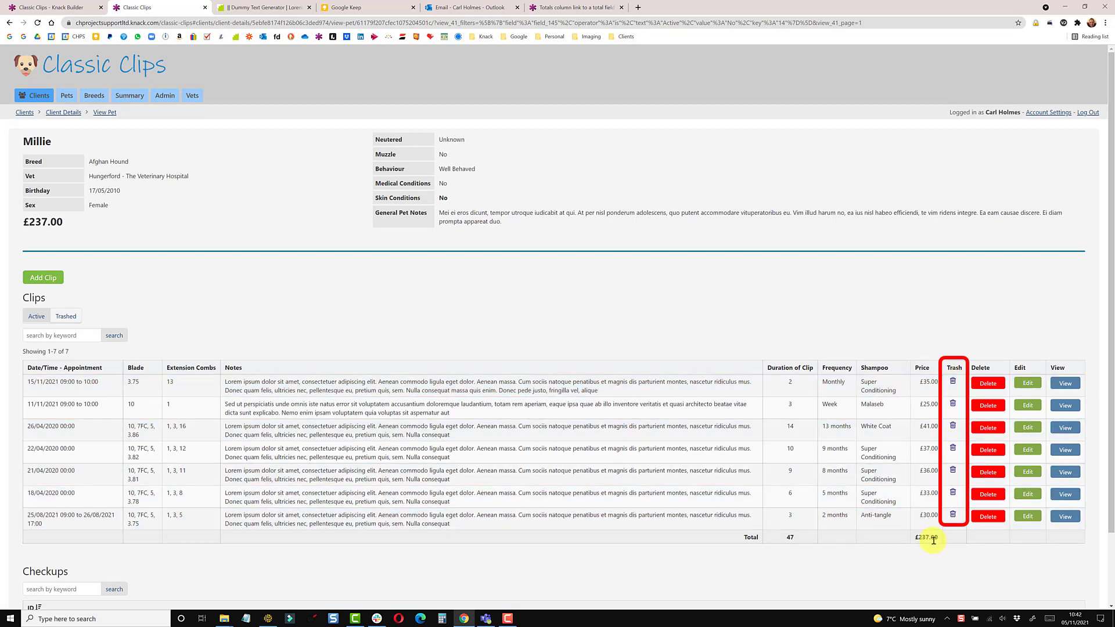
# Step: Move the 15/11/2021 09:00 to 10:00 clip to the trash and dismiss the notification
pyautogui.click(954, 382)
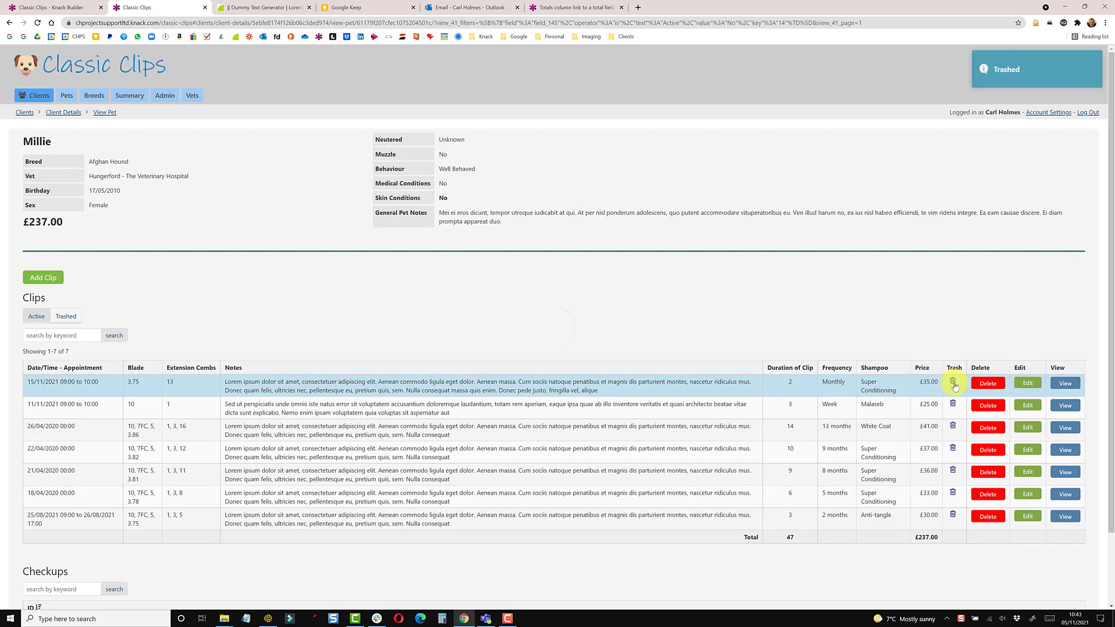
pyautogui.click(994, 79)
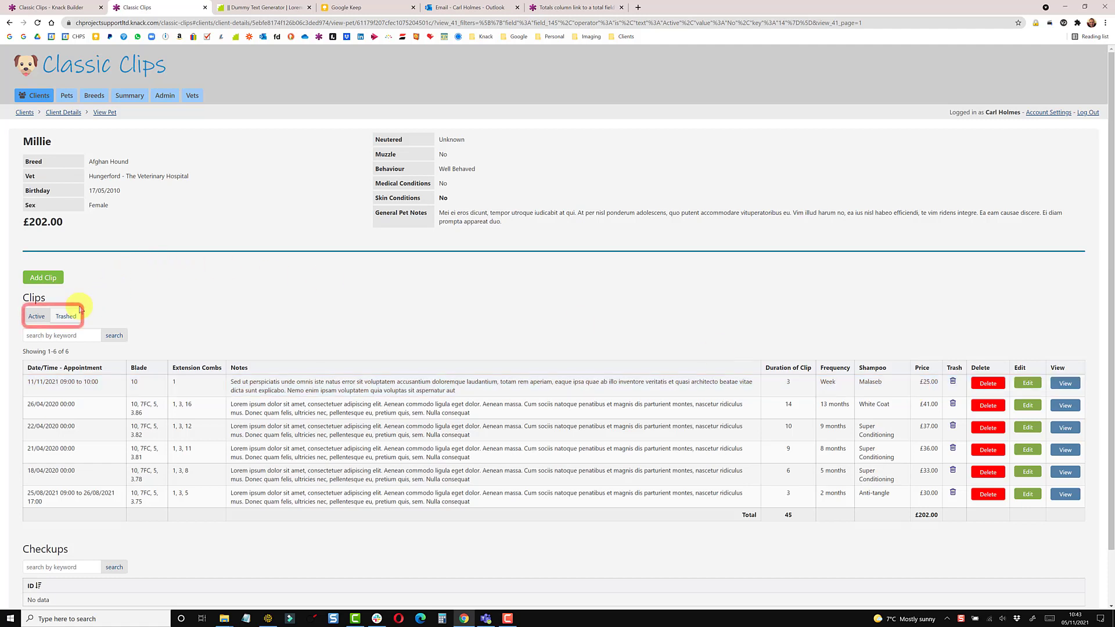
# Step: Restore the 15/11/2021 clip from the trashed clips and return to the active list
pyautogui.click(65, 320)
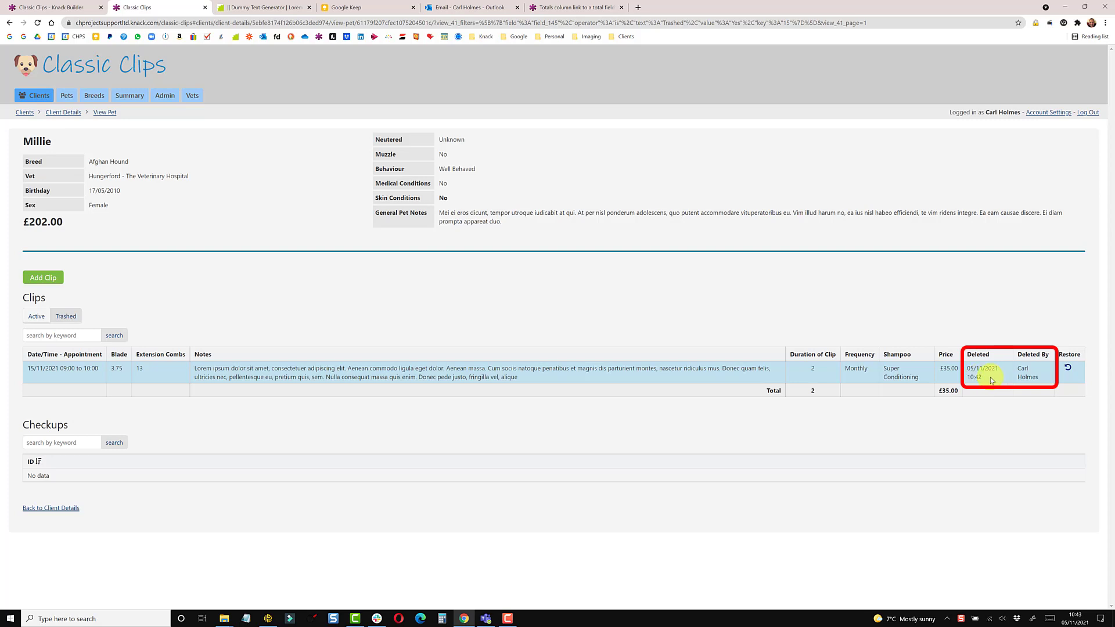
pyautogui.click(1068, 369)
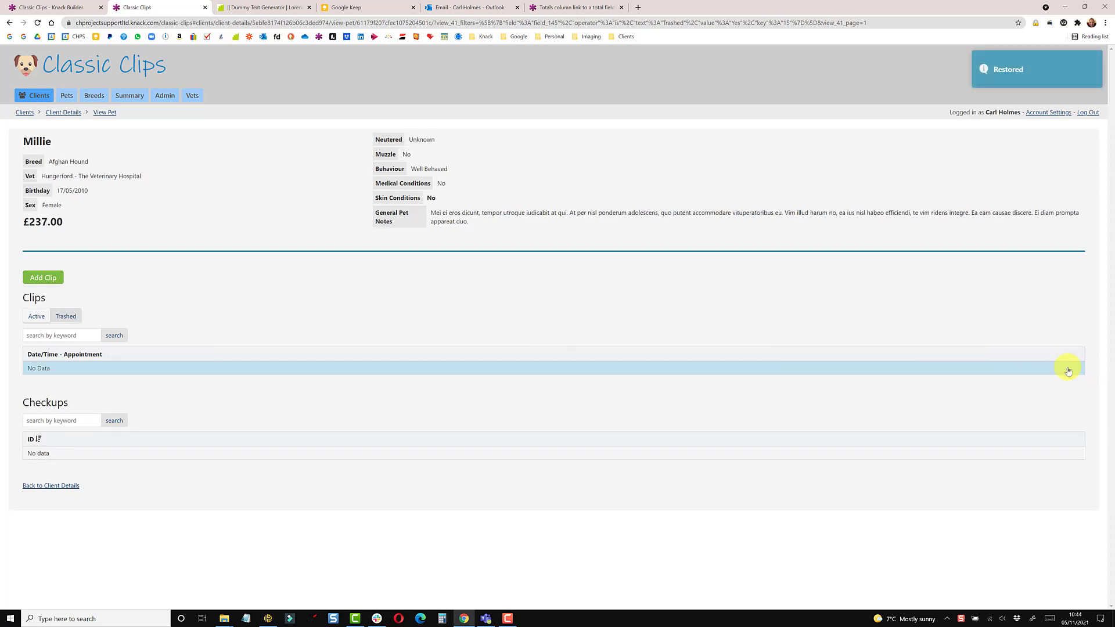
pyautogui.click(41, 319)
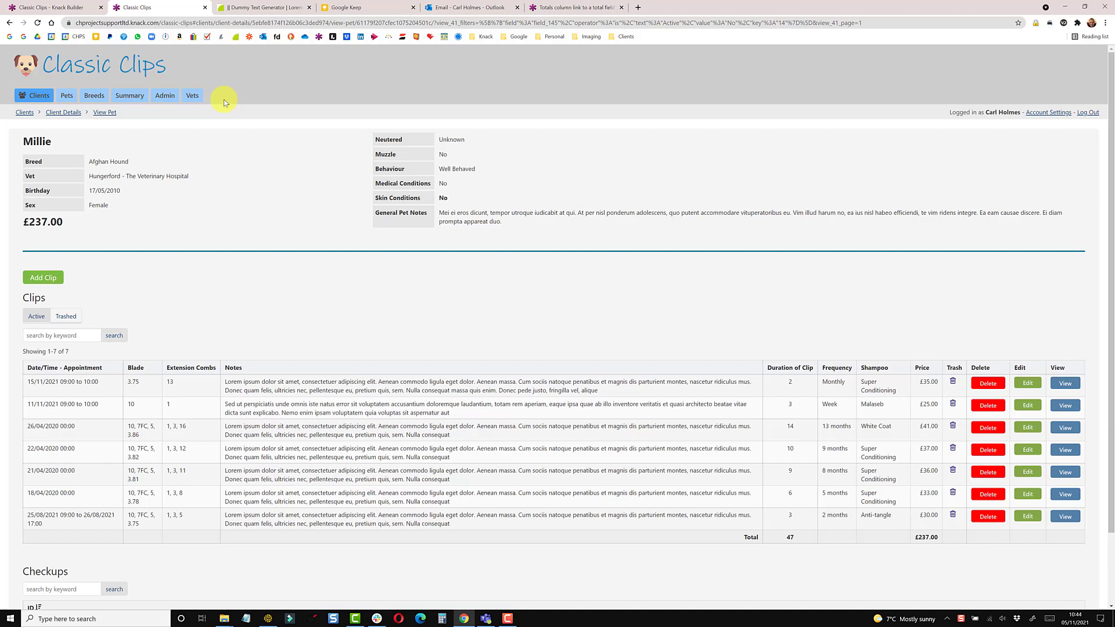
# Step: In Knack Builder, examine the settings of the Clips object's Soft Delete - Yes/No, Soft Deleted - Date/Time and Soft Deleted - By fields
pyautogui.click(38, 7)
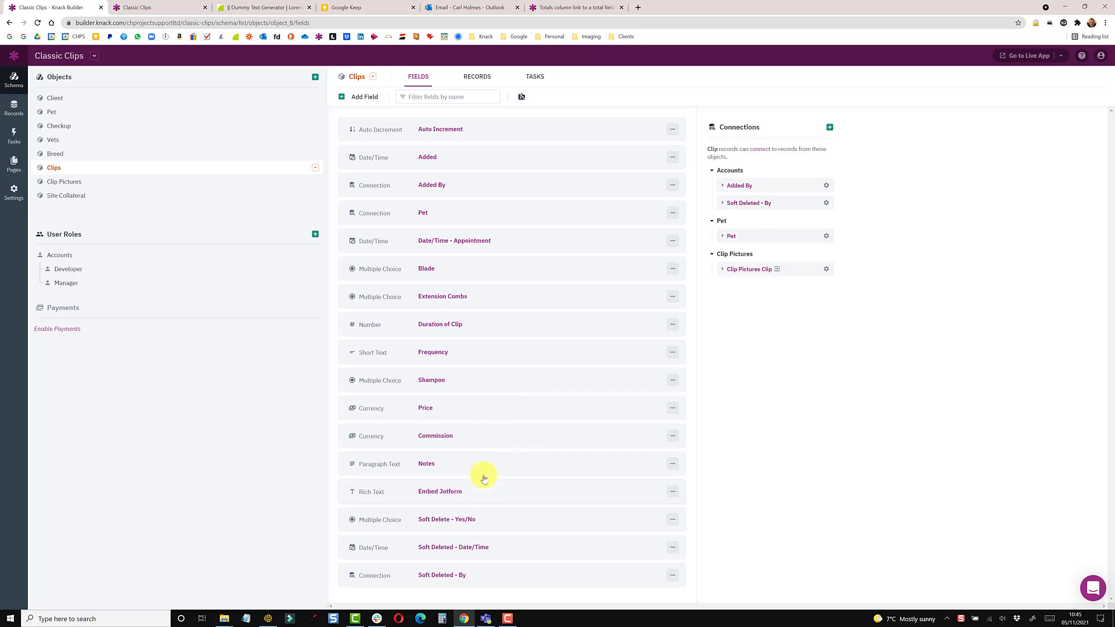
pyautogui.click(451, 521)
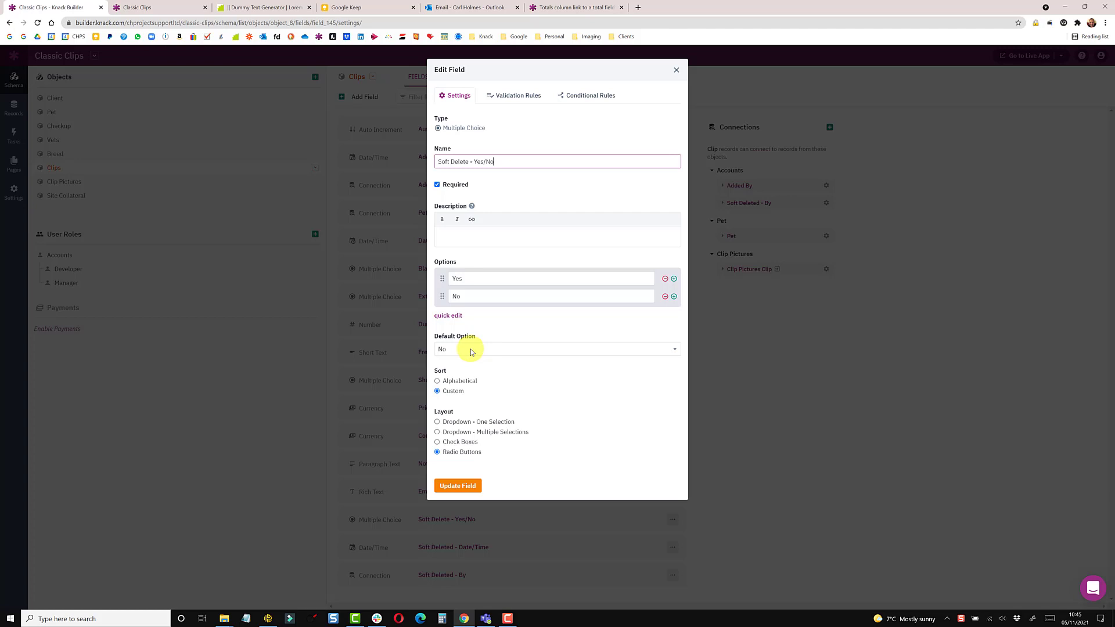
pyautogui.click(677, 71)
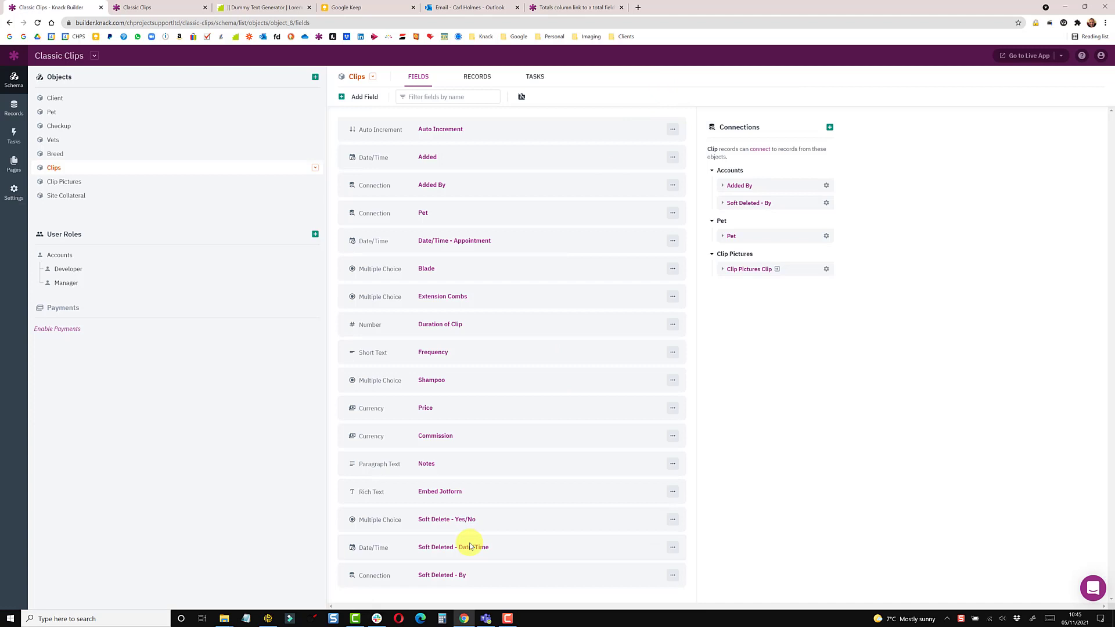
pyautogui.click(471, 546)
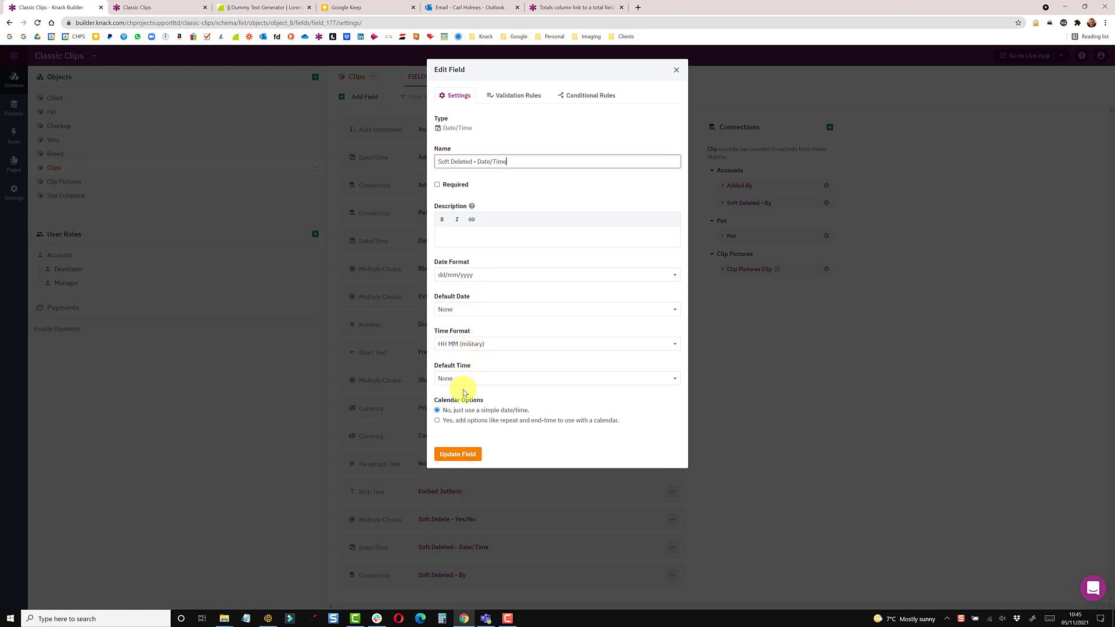
pyautogui.click(676, 70)
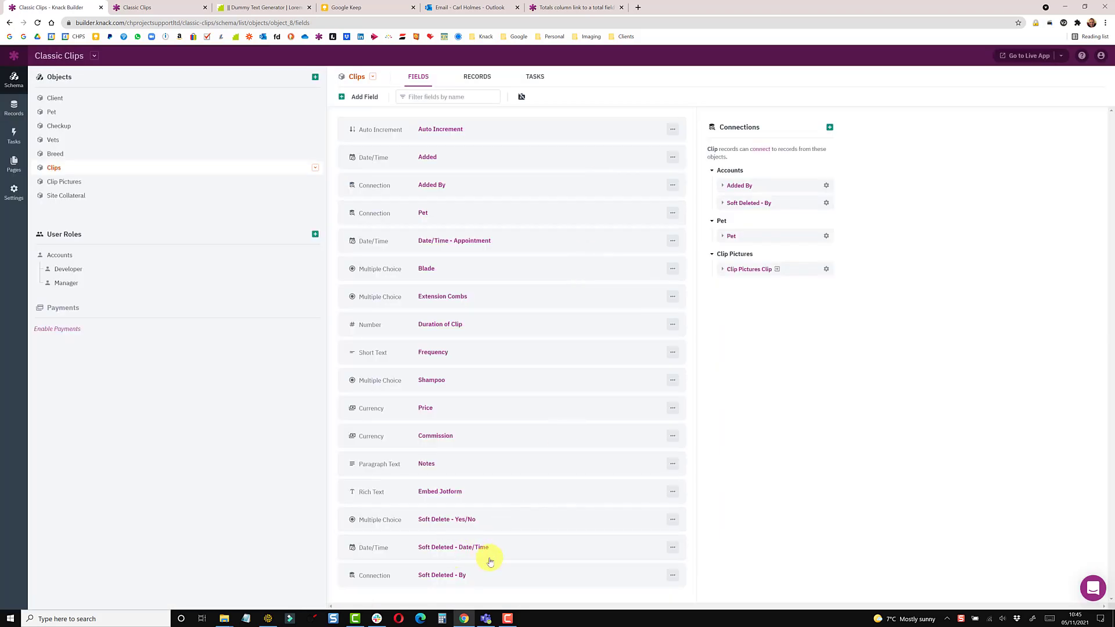
pyautogui.click(459, 576)
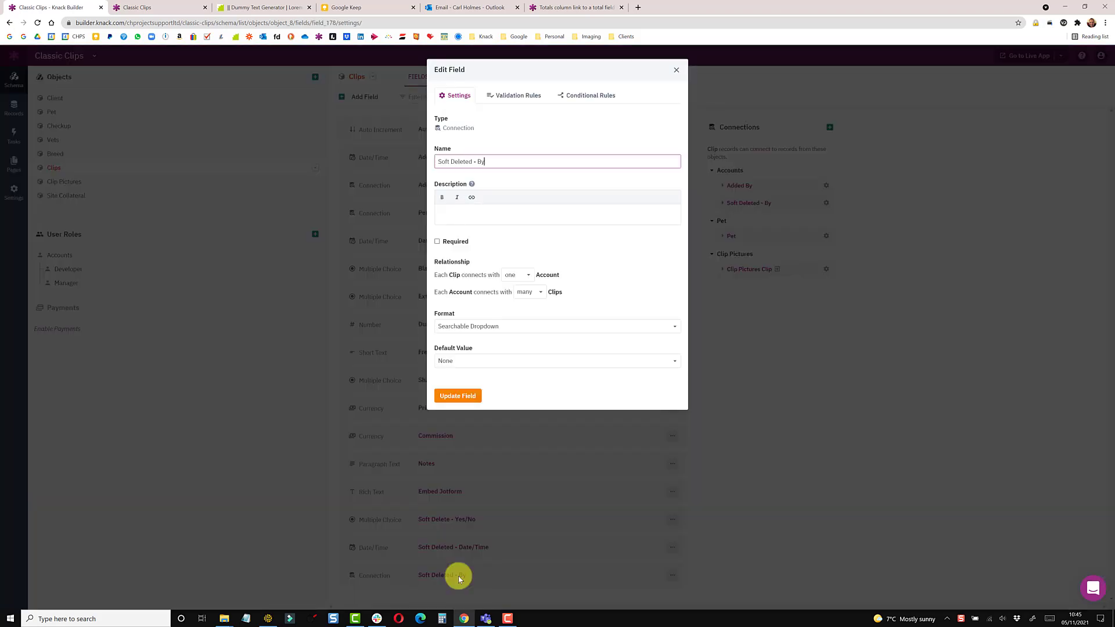
pyautogui.click(676, 70)
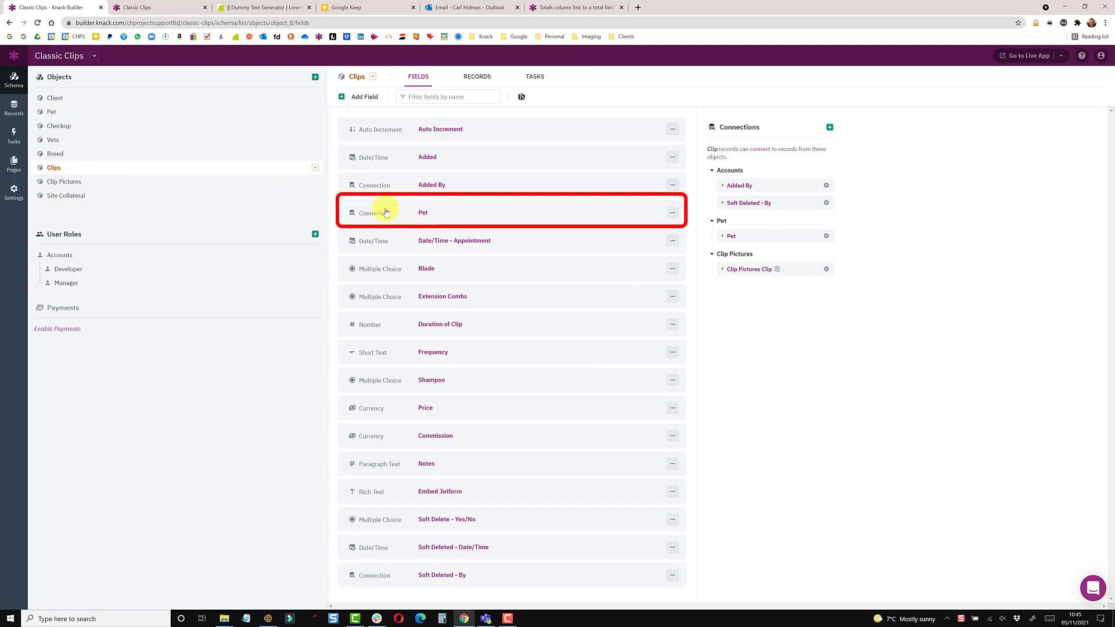
# Step: Examine the Pet object's Sum Clips Price field, including its field to sum and formula filter choices
pyautogui.click(64, 116)
pyautogui.scroll(-3, 485, 505)
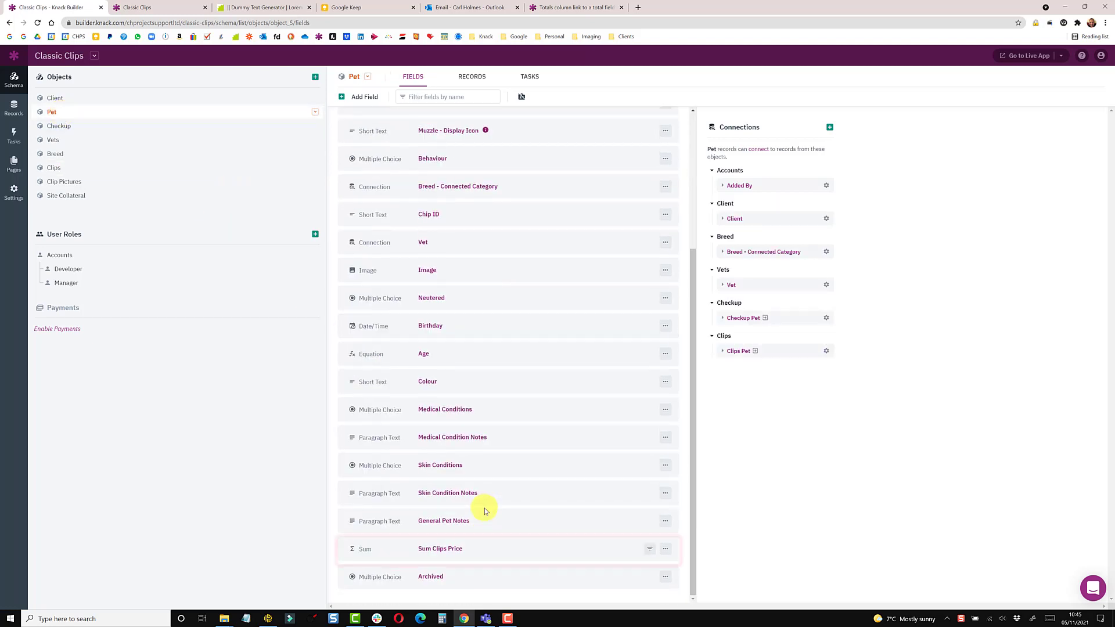
pyautogui.click(444, 550)
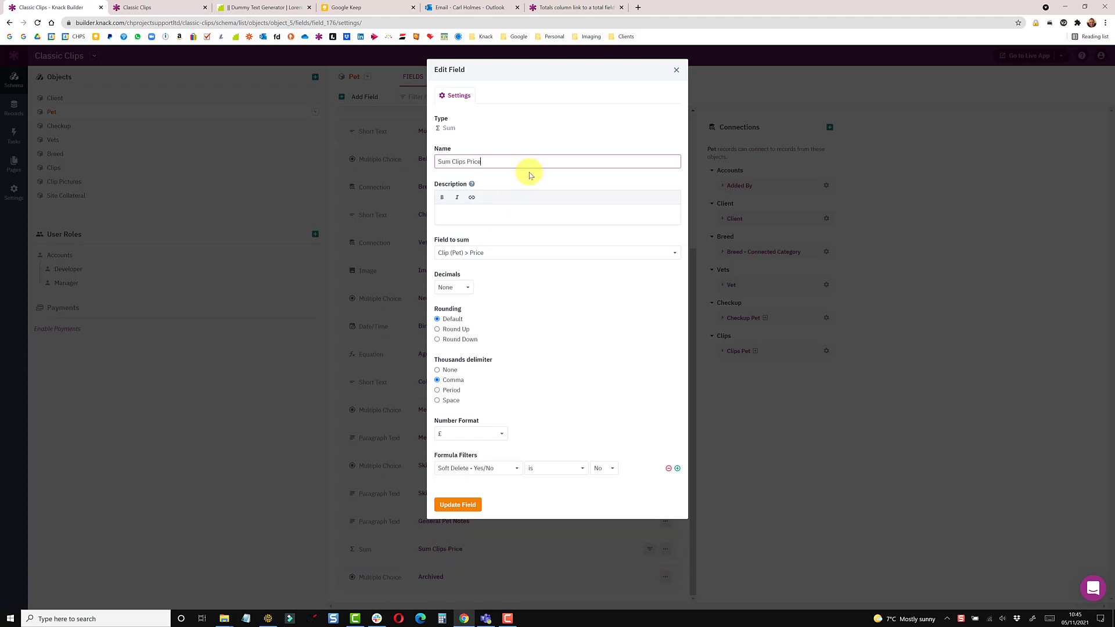
pyautogui.click(475, 258)
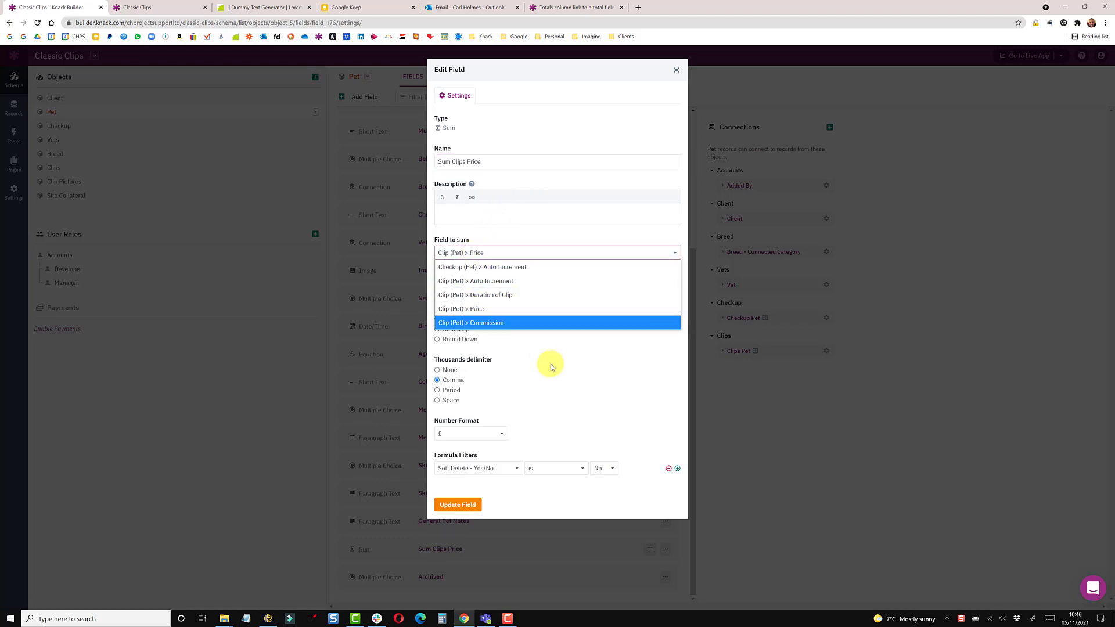
pyautogui.click(553, 383)
pyautogui.click(485, 470)
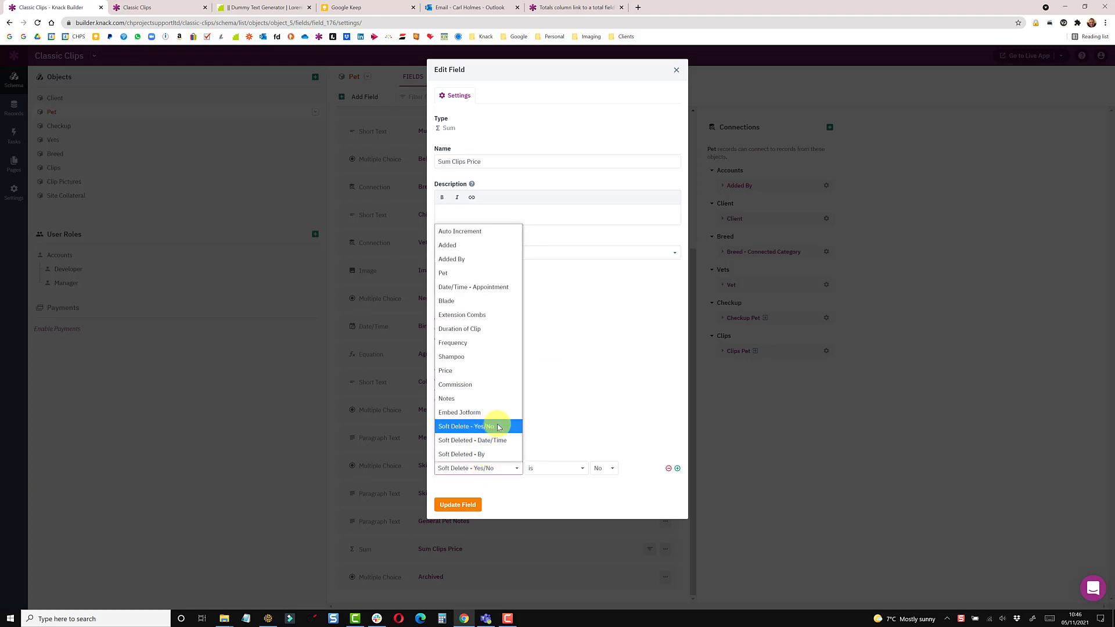
pyautogui.click(572, 430)
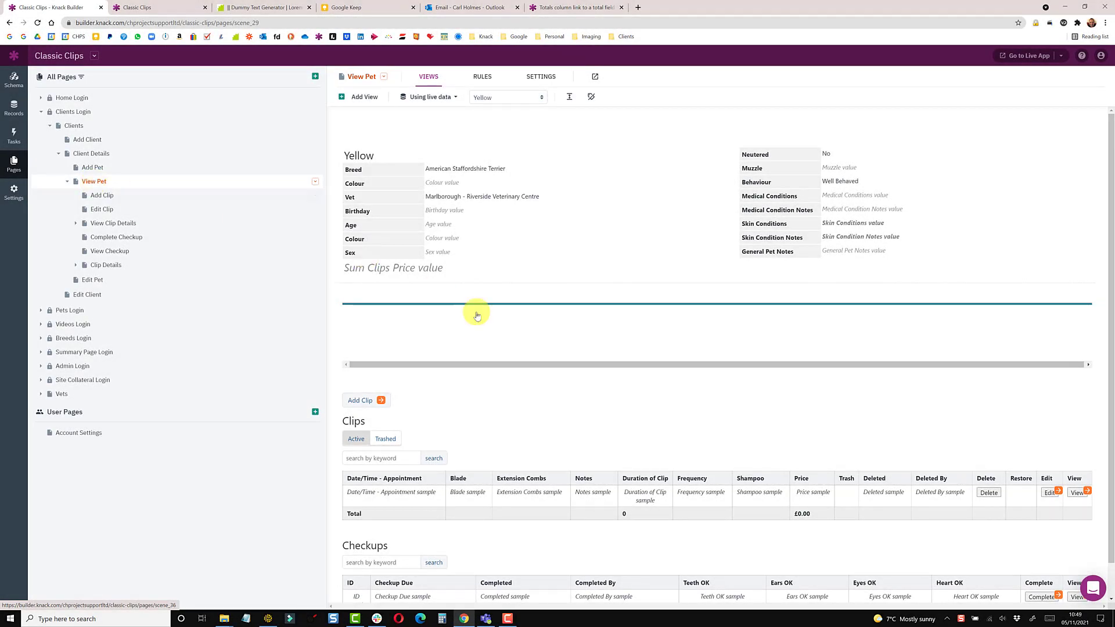
# Step: Open the Clips table on the View Pet page for editing and review its column summary and filter menu settings
pyautogui.click(510, 435)
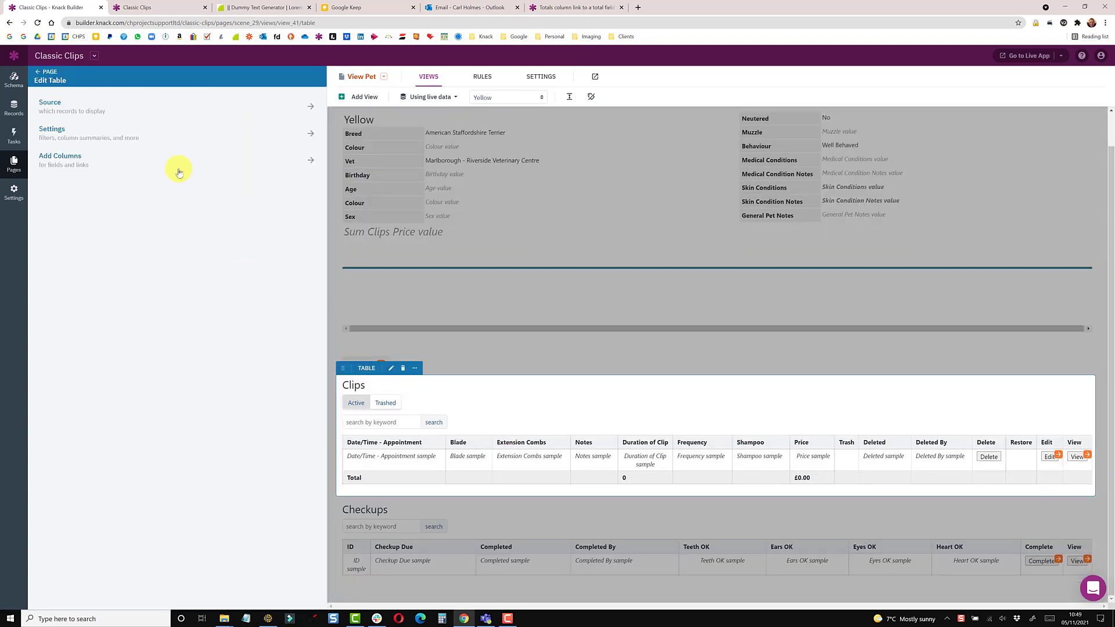
pyautogui.click(96, 135)
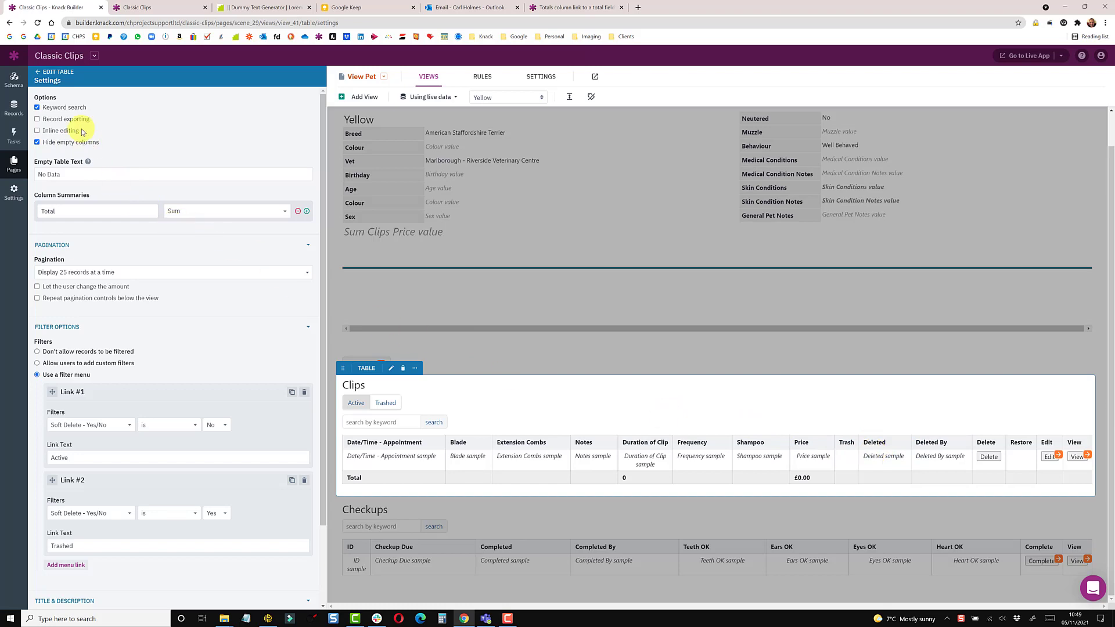
pyautogui.click(38, 72)
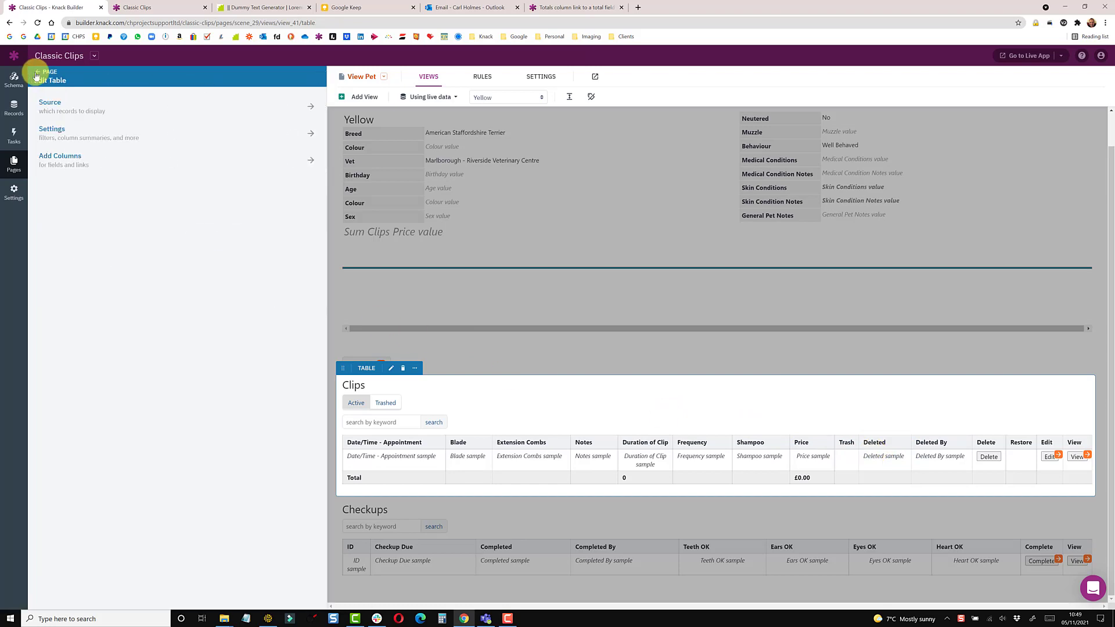
# Step: Add a Trigger an action column after Price in the Clips table and remove it again
pyautogui.click(60, 160)
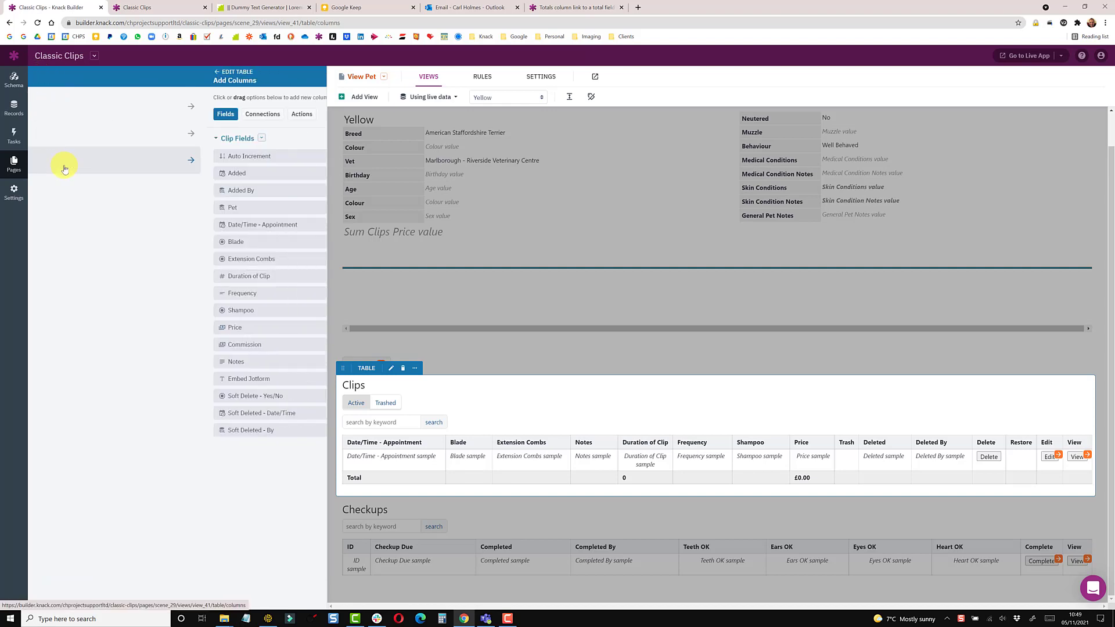
pyautogui.click(123, 114)
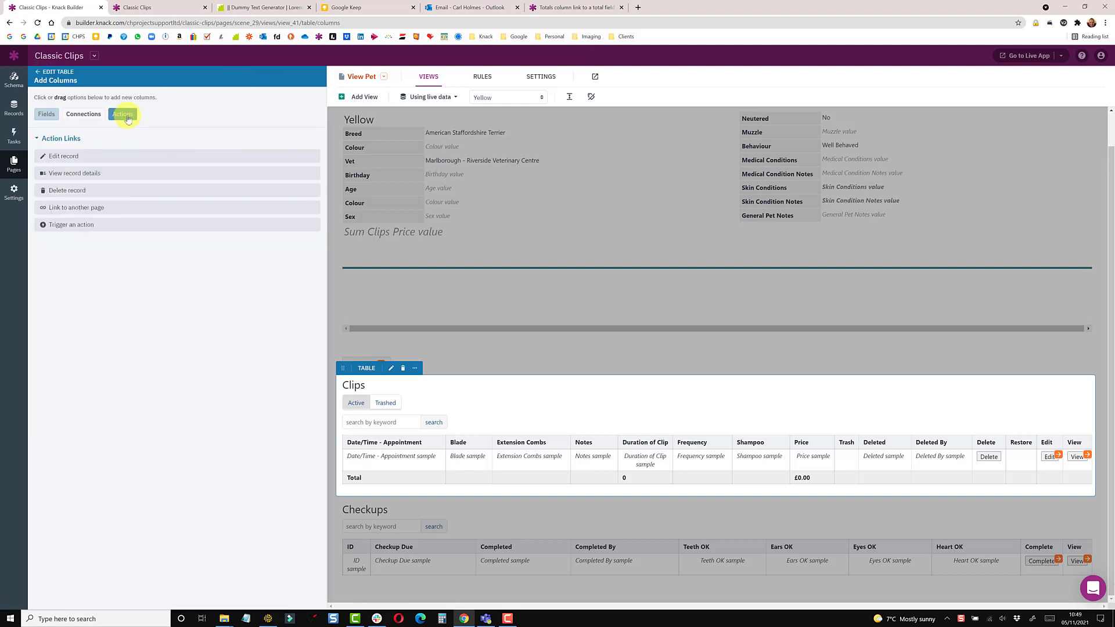
pyautogui.moveTo(88, 223); pyautogui.dragTo(837, 444)
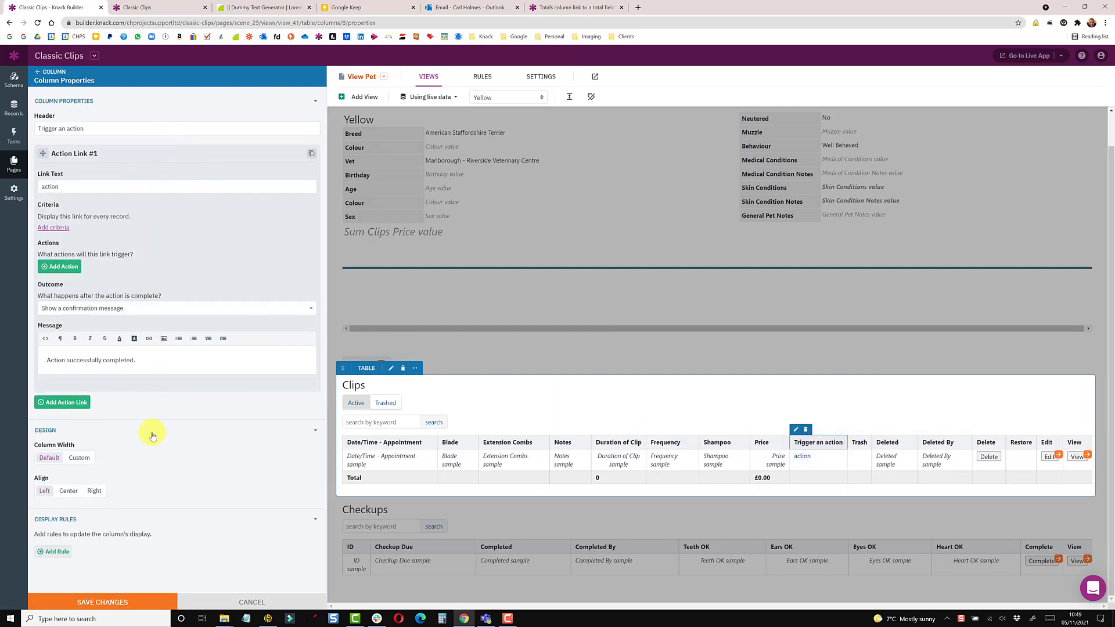
pyautogui.click(806, 430)
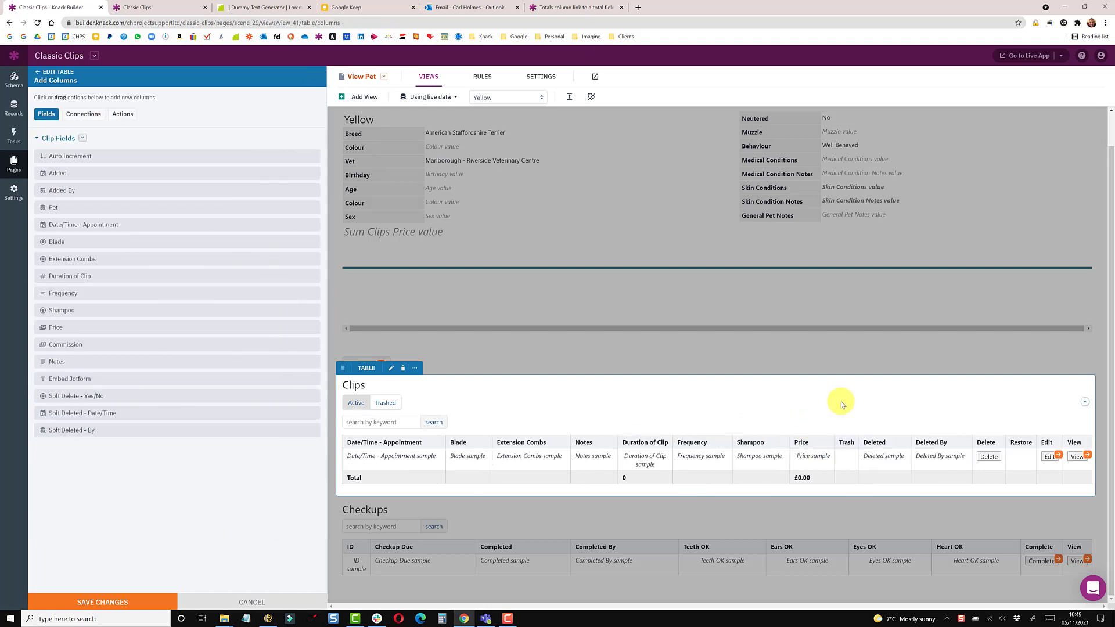
# Step: Examine the Trash column's action link values, confirmation message and display rules in the Clips table
pyautogui.click(848, 442)
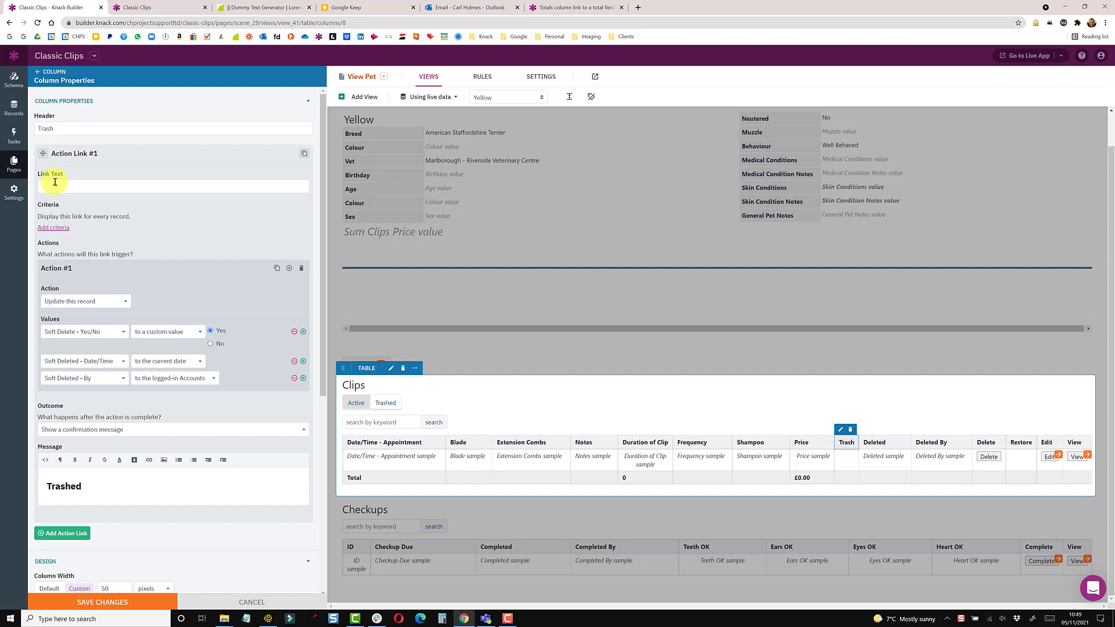
pyautogui.scroll(-2, 127, 221)
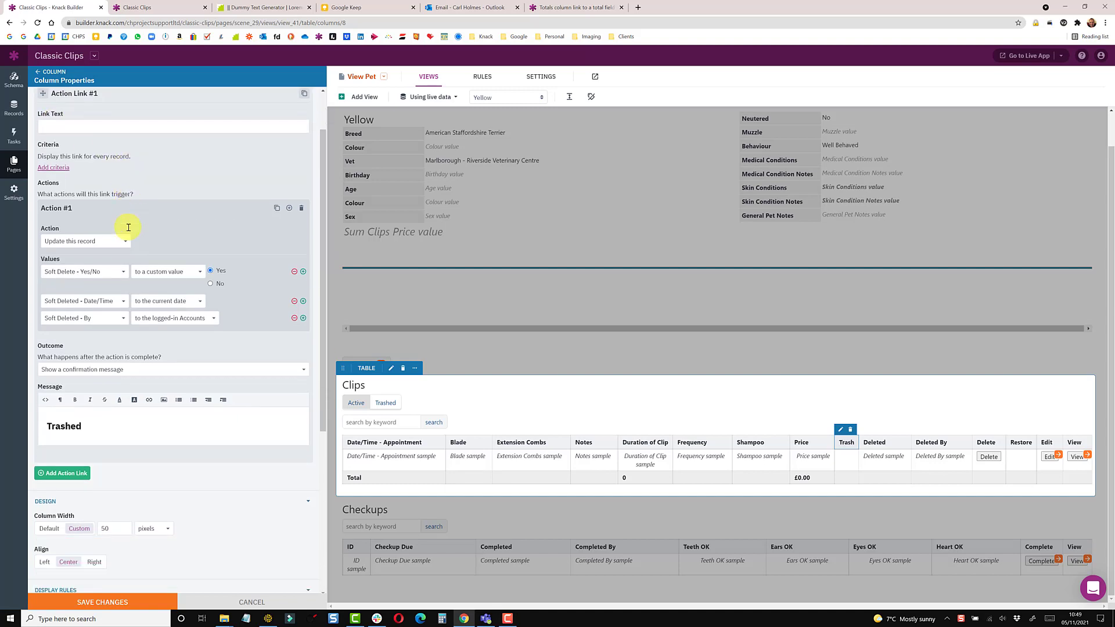
pyautogui.scroll(-1, 129, 220)
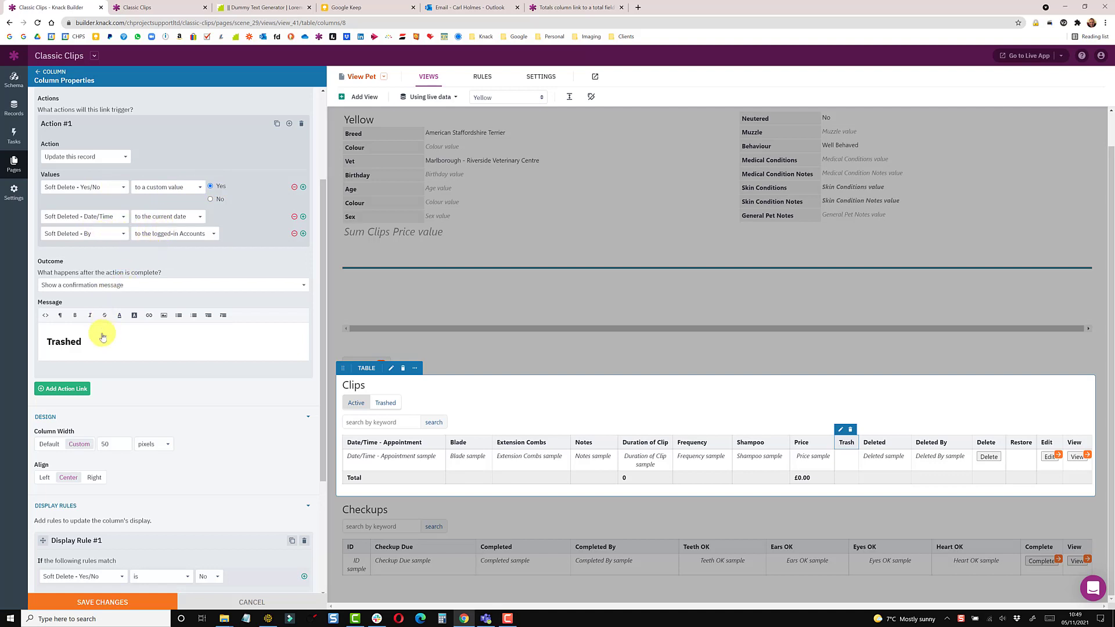
pyautogui.scroll(-3, 92, 347)
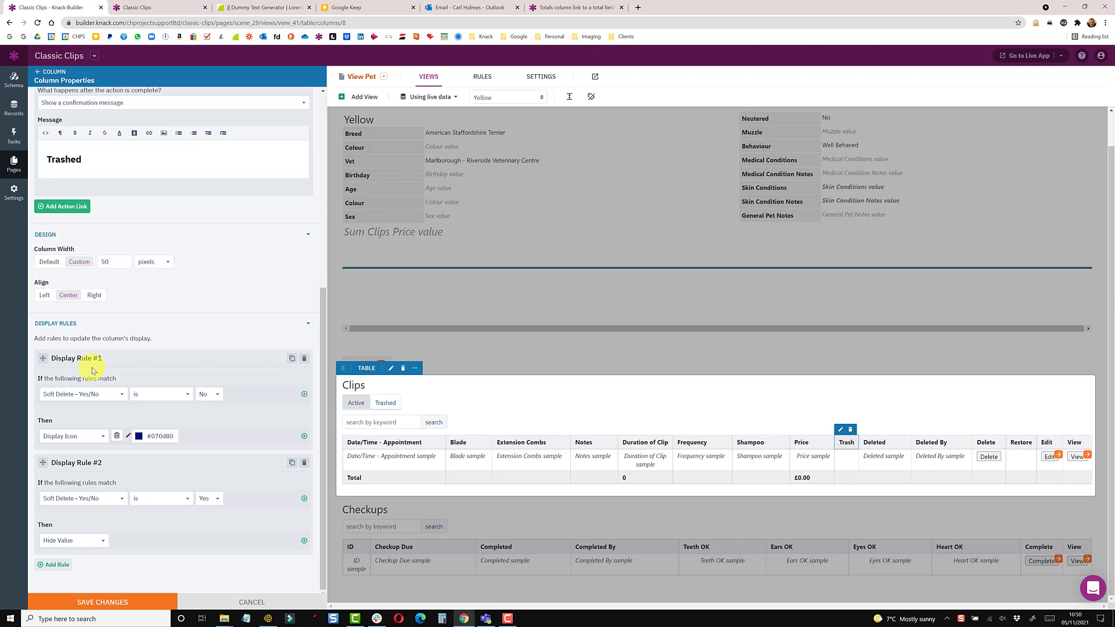
pyautogui.click(89, 395)
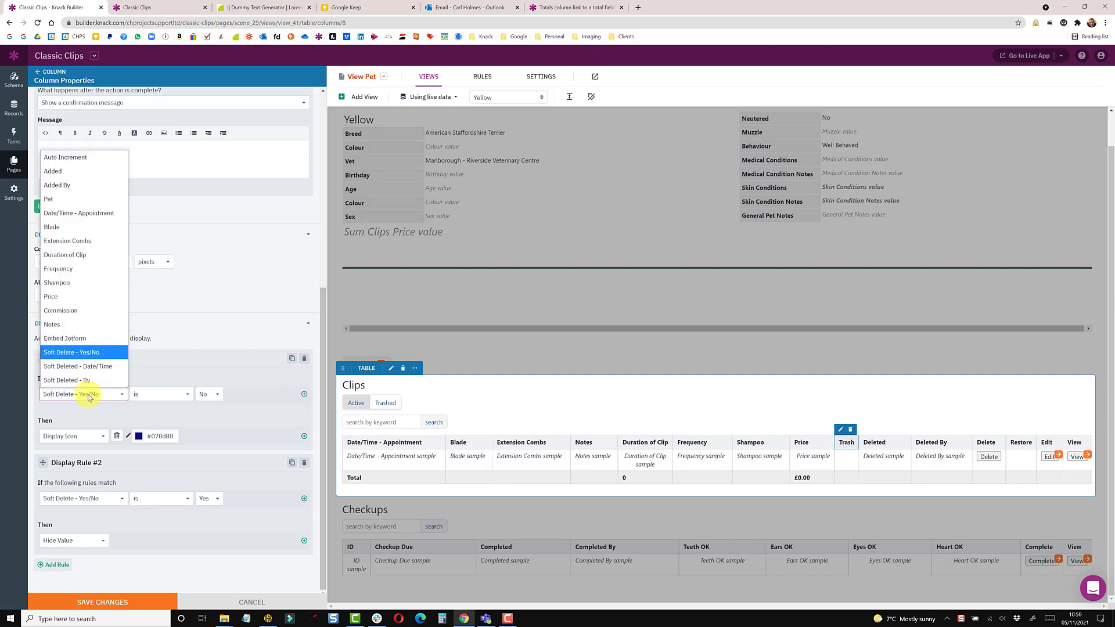
pyautogui.click(88, 397)
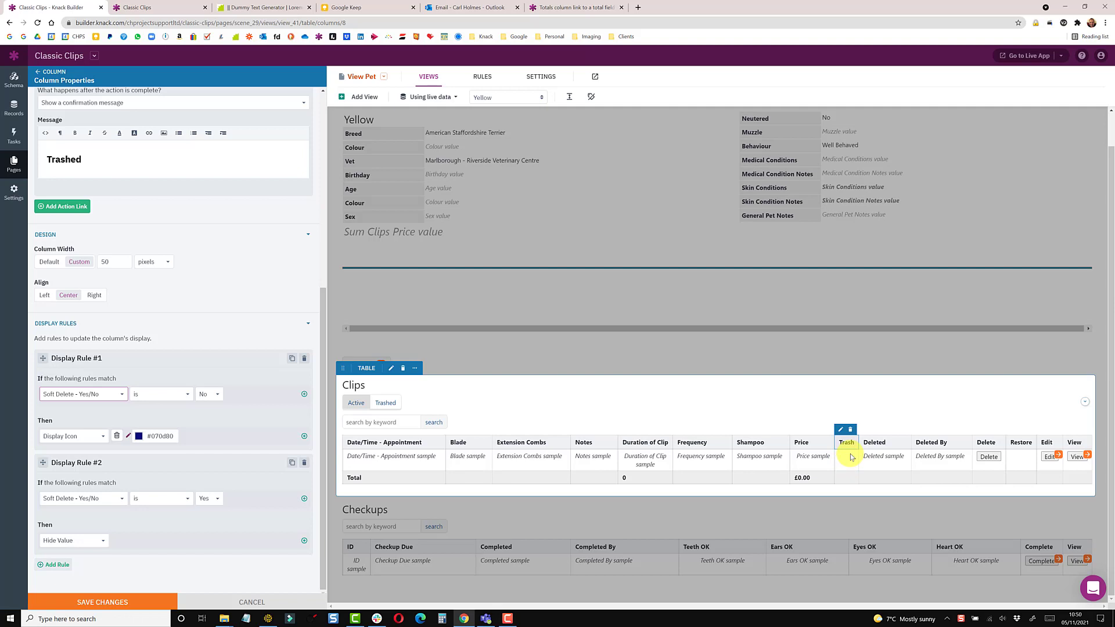
# Step: Examine the Deleted, Deleted By, Delete and Restore column properties in the Clips table, including Restore's action values and display rule
pyautogui.click(879, 442)
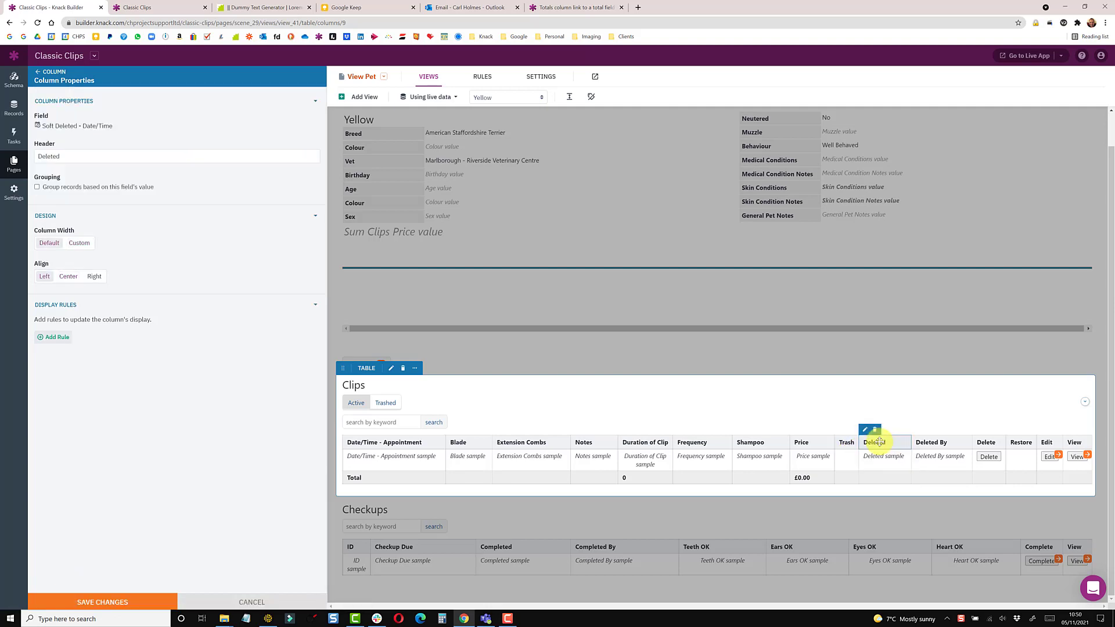
pyautogui.click(930, 443)
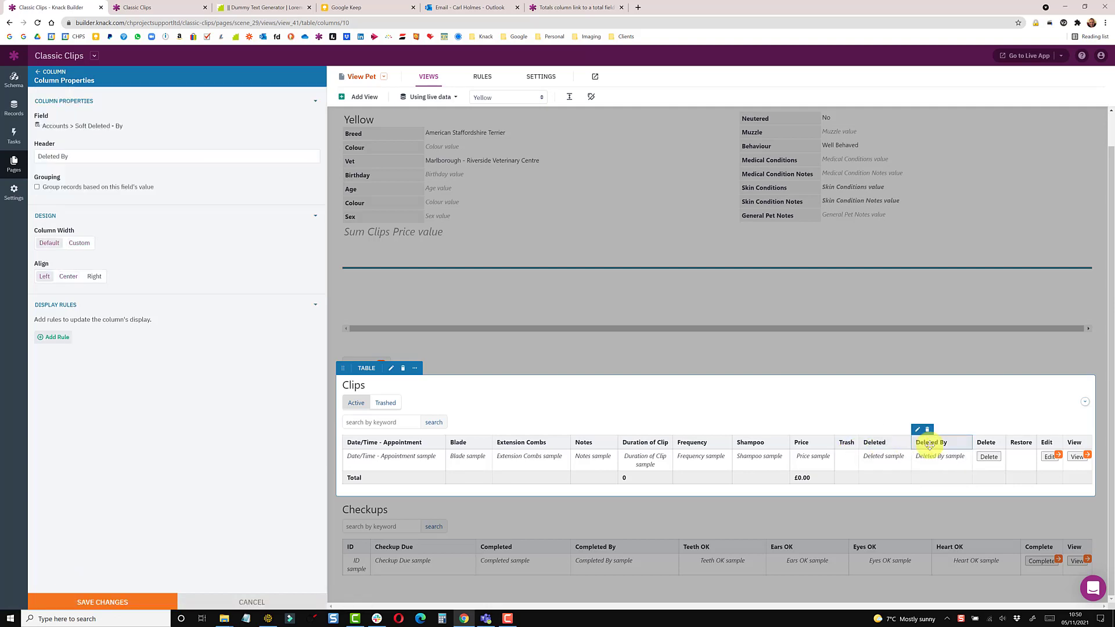
pyautogui.click(993, 443)
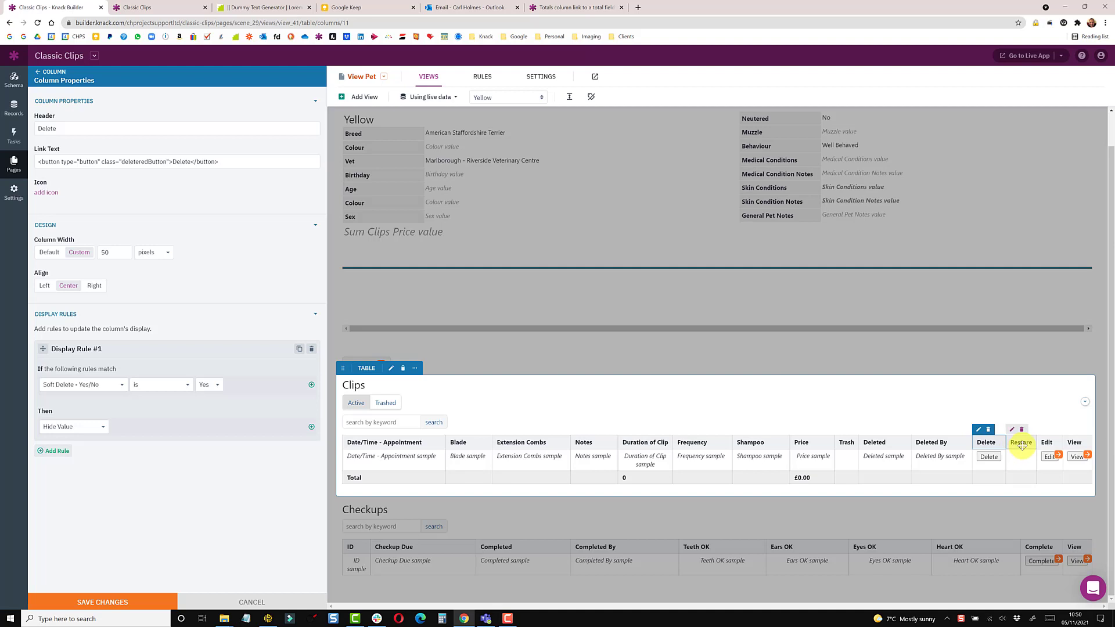
pyautogui.click(1022, 444)
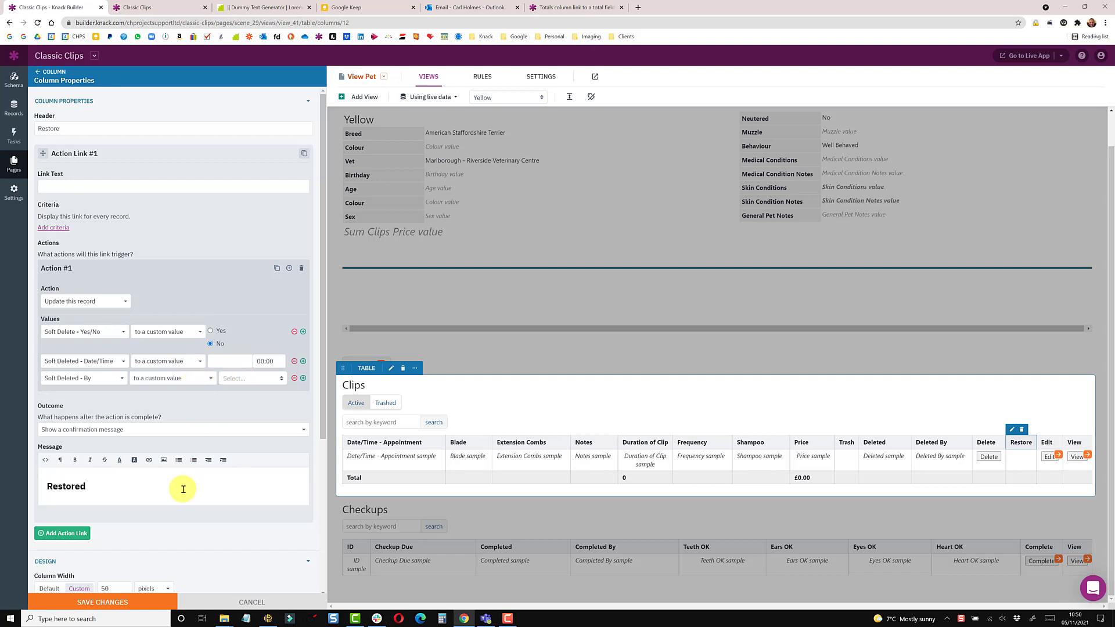
pyautogui.scroll(-3, 148, 467)
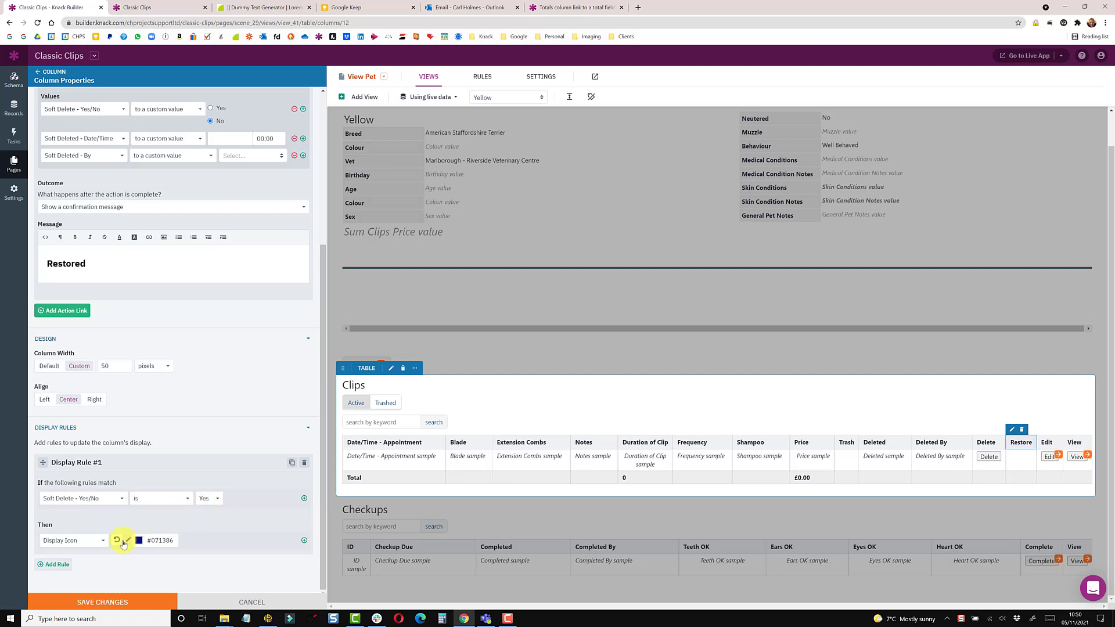
# Step: Duplicate the Restore column's display rule, make the copy hide the value when Soft Delete - Yes/No is No, and save the changes
pyautogui.click(291, 462)
pyautogui.scroll(-2, 174, 542)
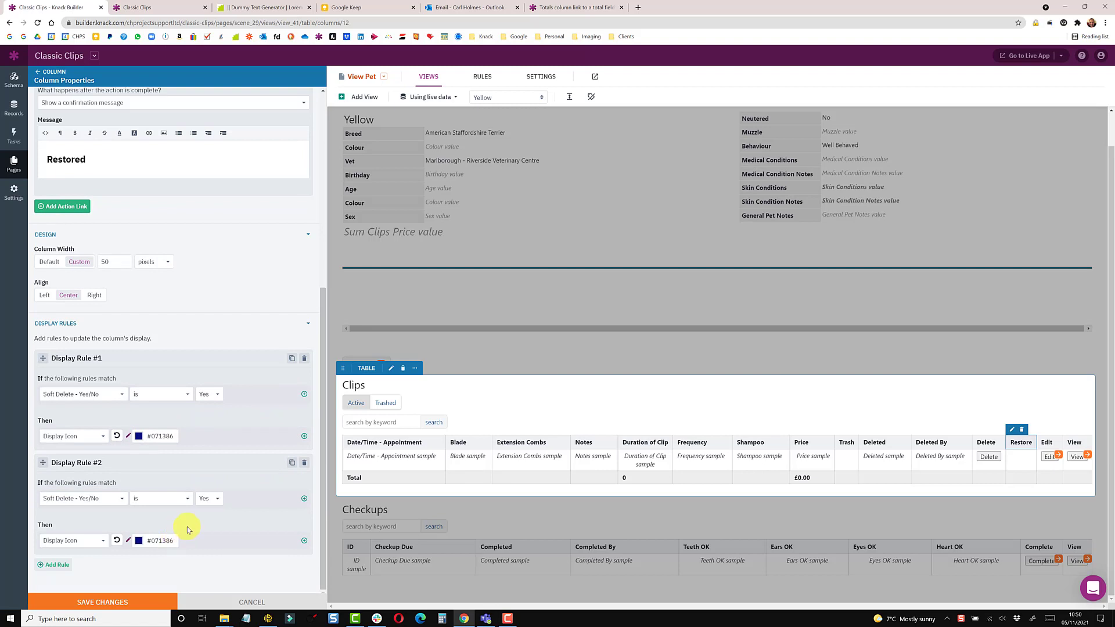
pyautogui.click(209, 499)
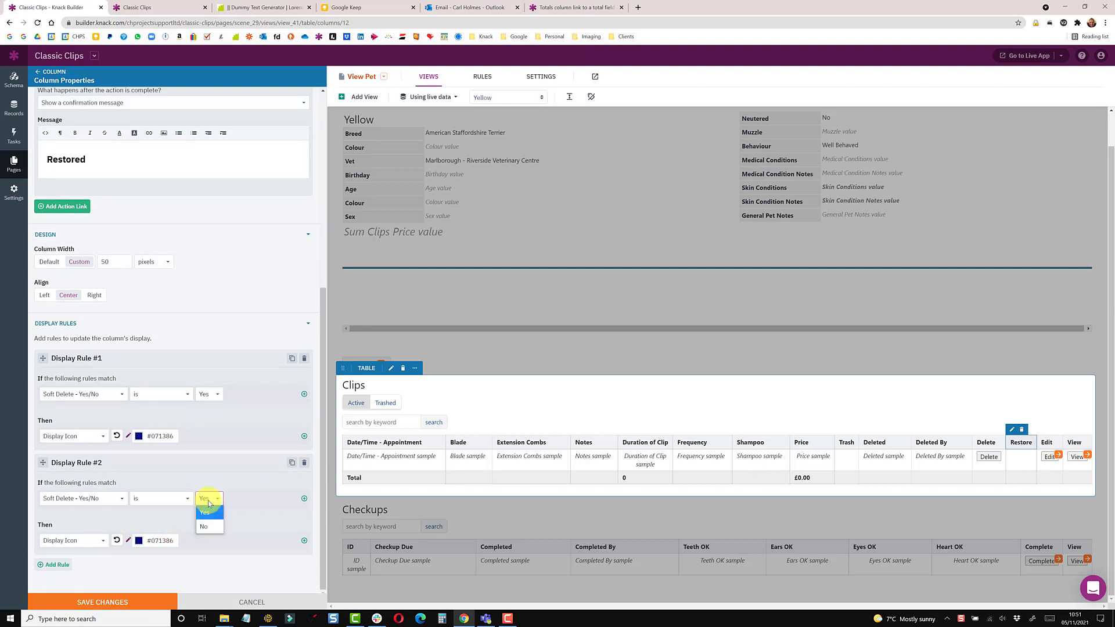
pyautogui.click(207, 521)
pyautogui.click(96, 541)
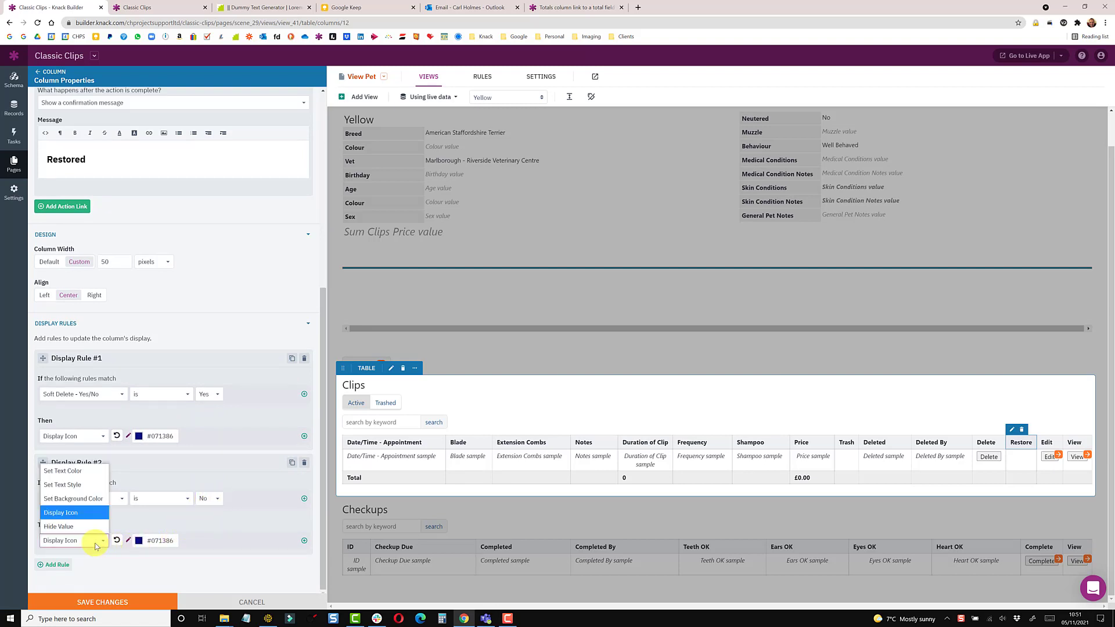
pyautogui.click(84, 529)
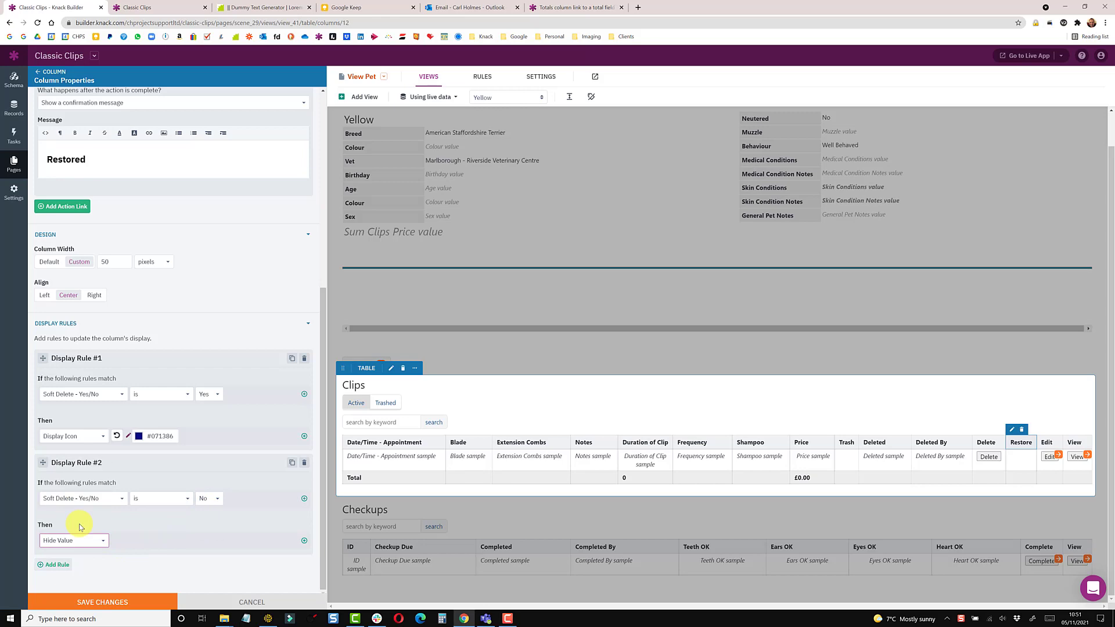
pyautogui.click(94, 603)
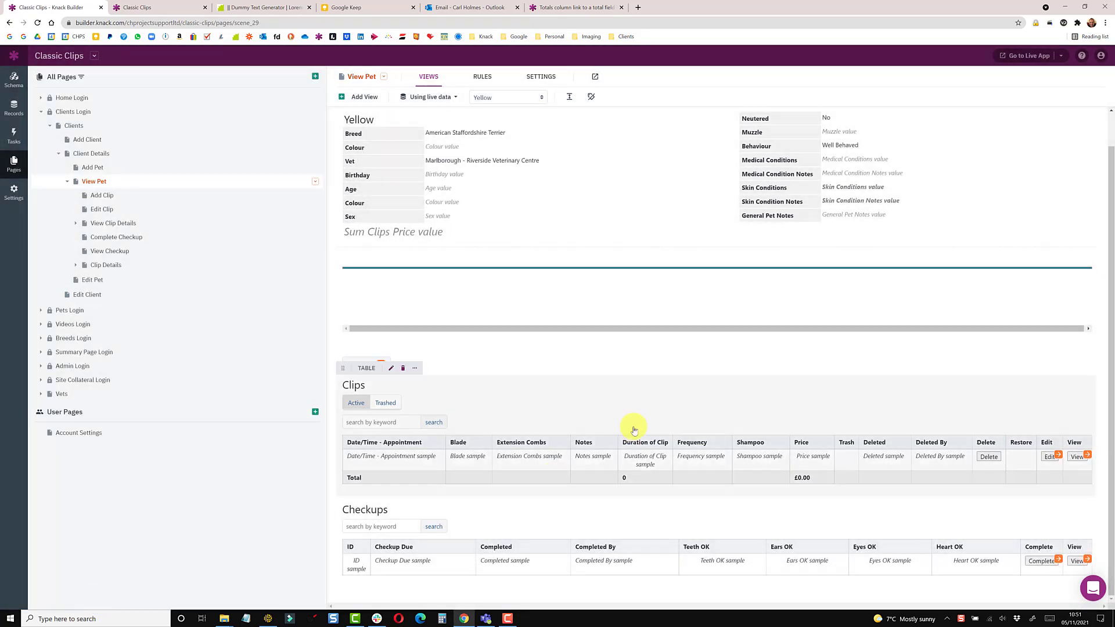
# Step: Switch to the live Classic Clips app, reload it, and restore the trashed 25/08/2021 clip before returning to the active clips
pyautogui.click(137, 7)
pyautogui.click(42, 24)
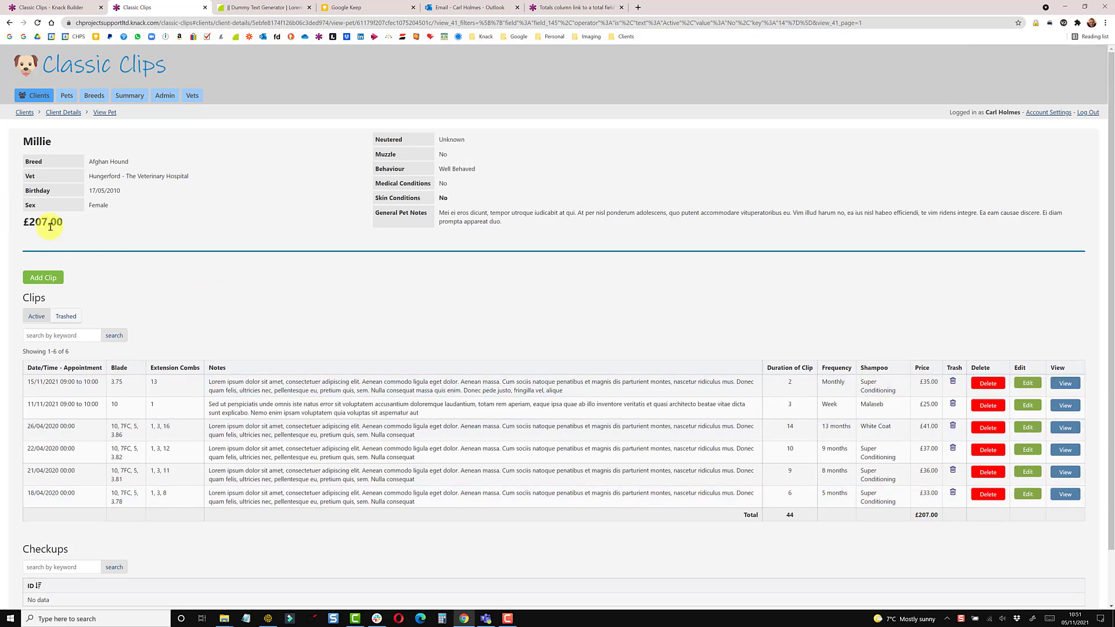
pyautogui.click(65, 316)
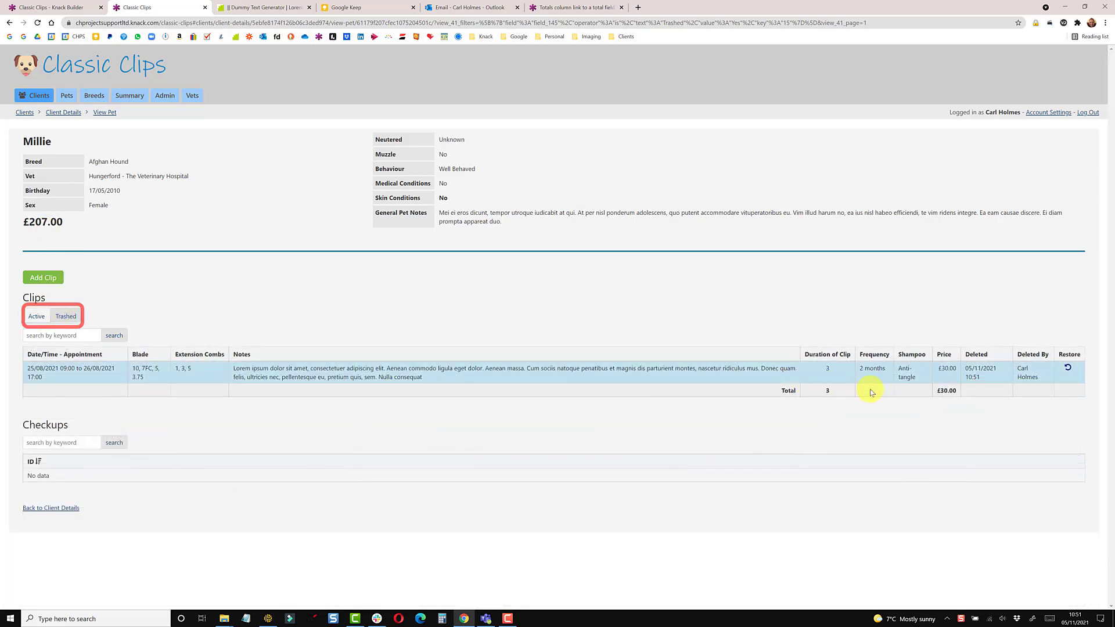
pyautogui.click(1068, 370)
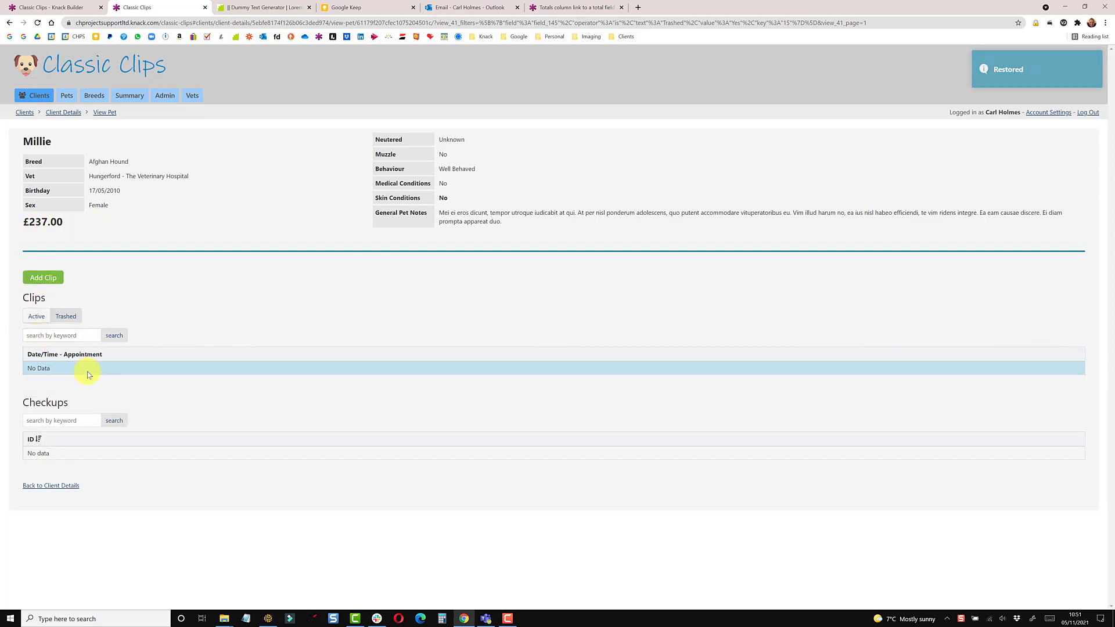
pyautogui.click(37, 318)
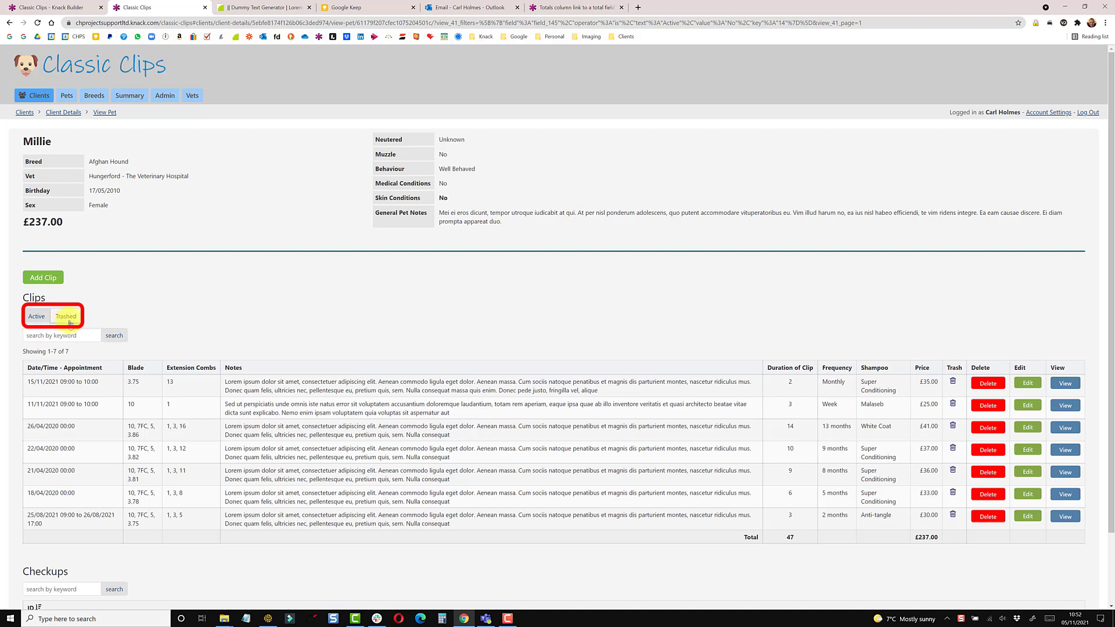
# Step: Examine the Clips table's filter options in Knack Builder, trying no record filtering and reinstating the filter menu, before returning to the live app
pyautogui.click(68, 6)
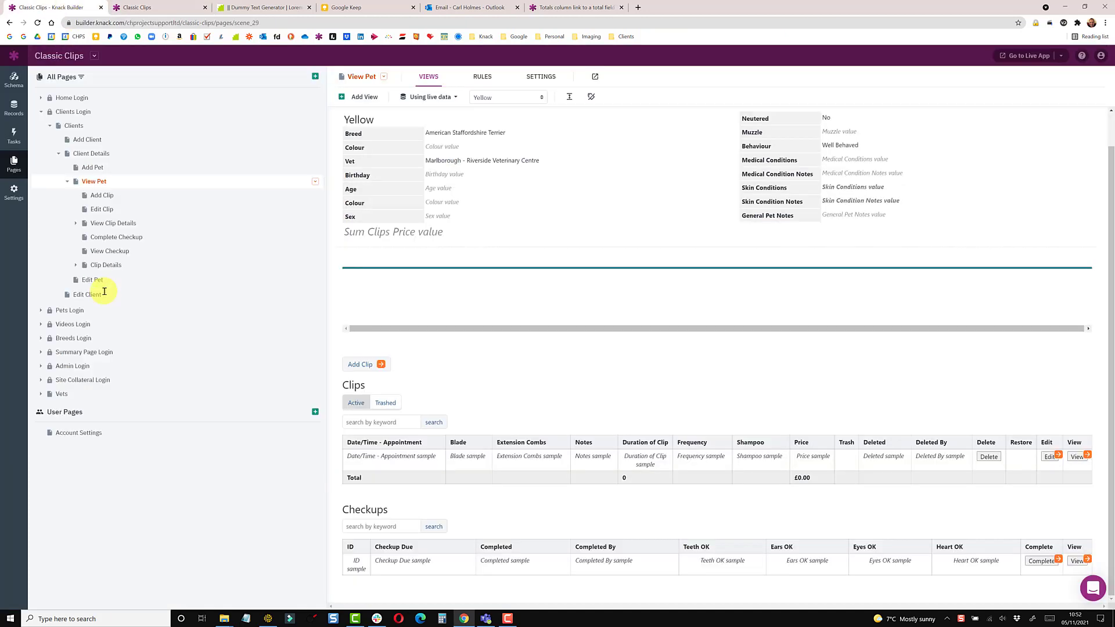
pyautogui.click(377, 411)
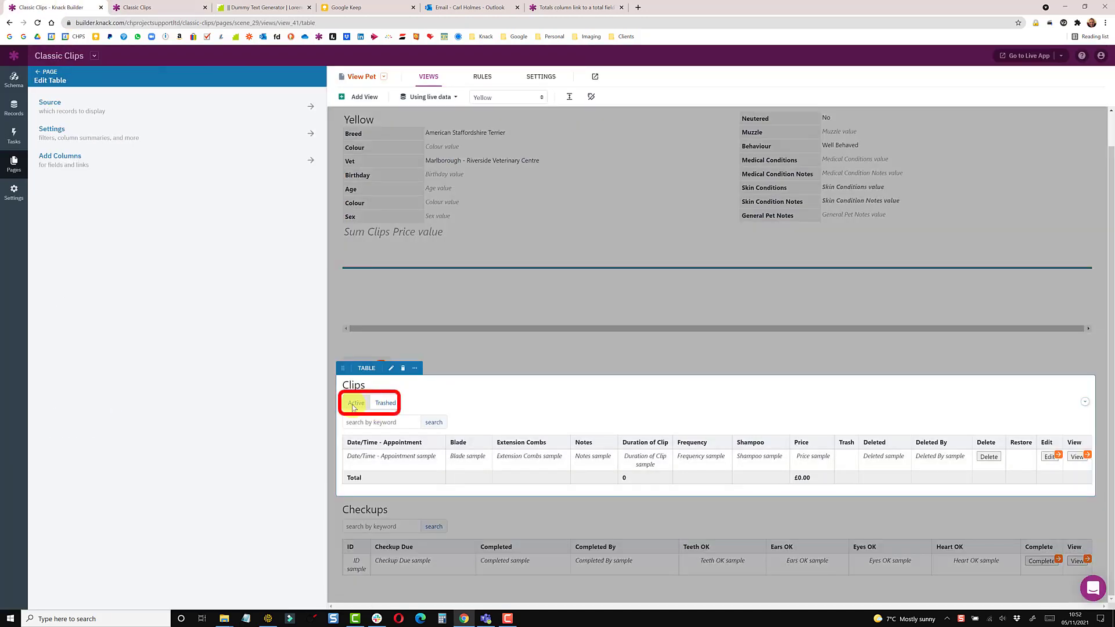
pyautogui.click(109, 135)
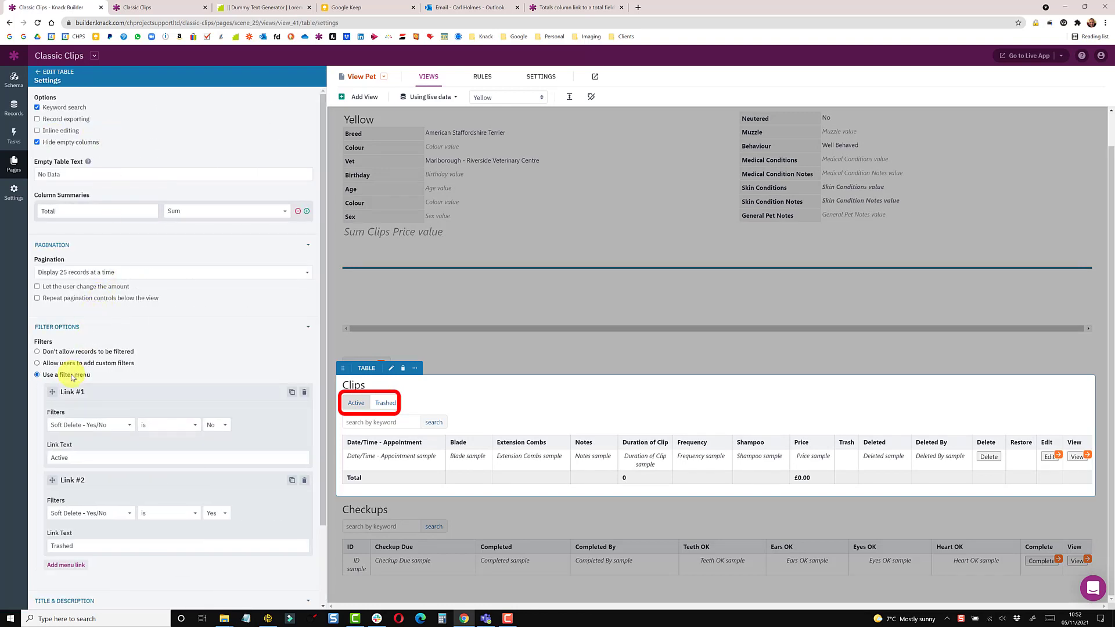
pyautogui.click(64, 351)
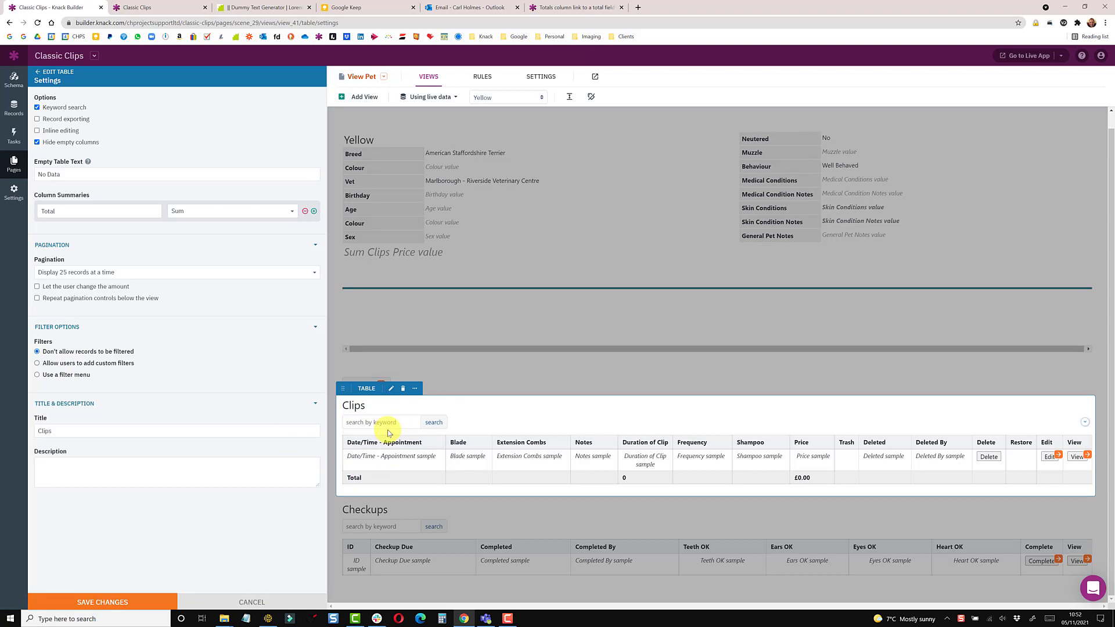
pyautogui.click(71, 377)
pyautogui.scroll(-3, 165, 448)
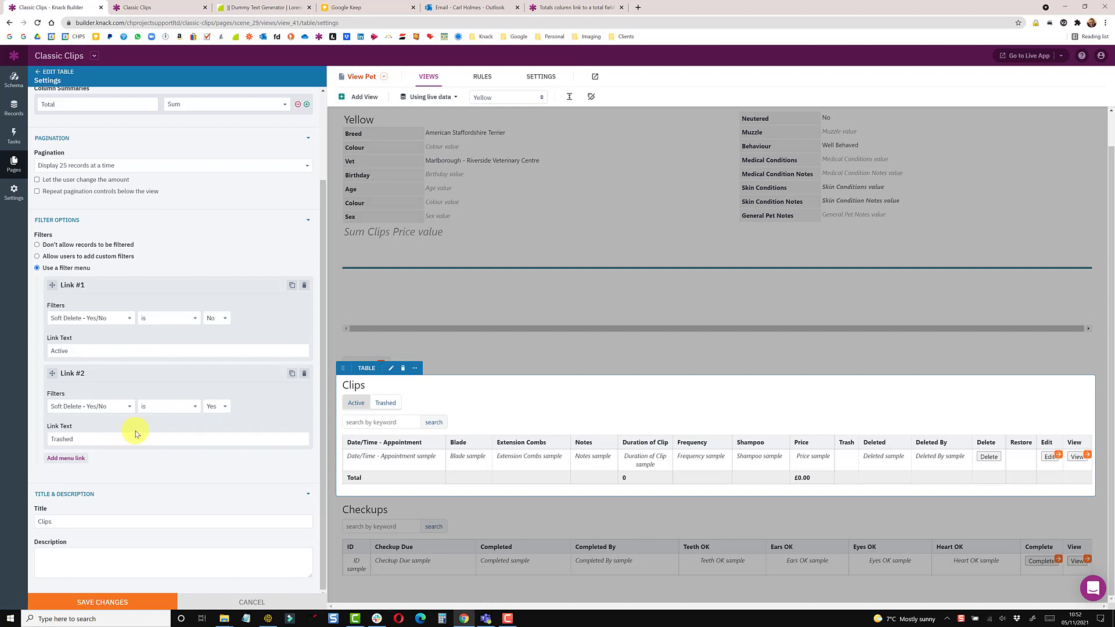
pyautogui.click(137, 7)
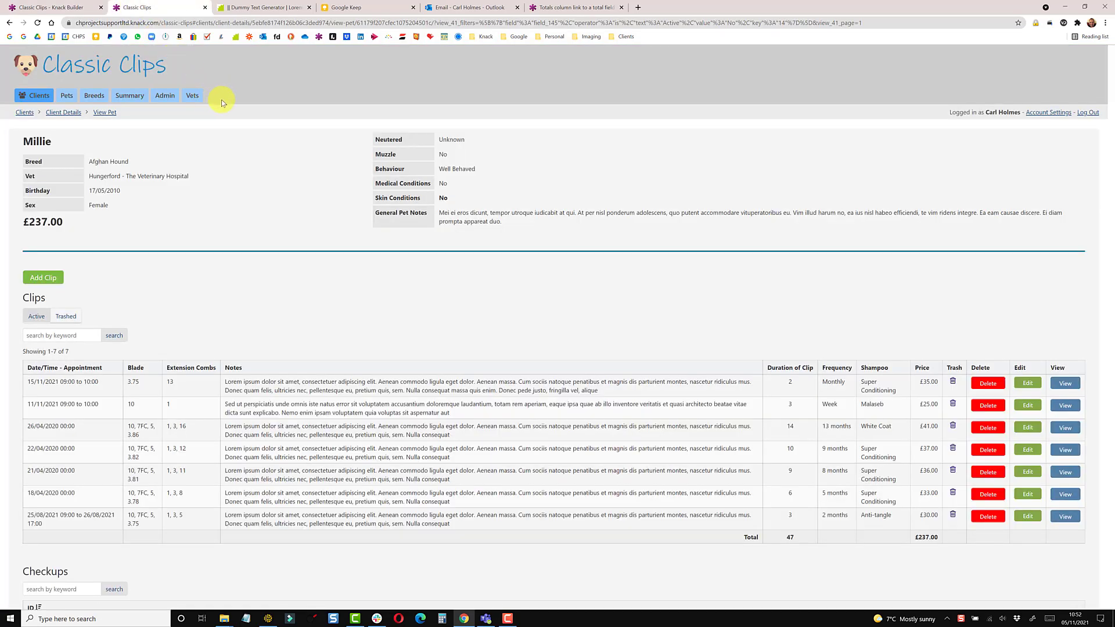